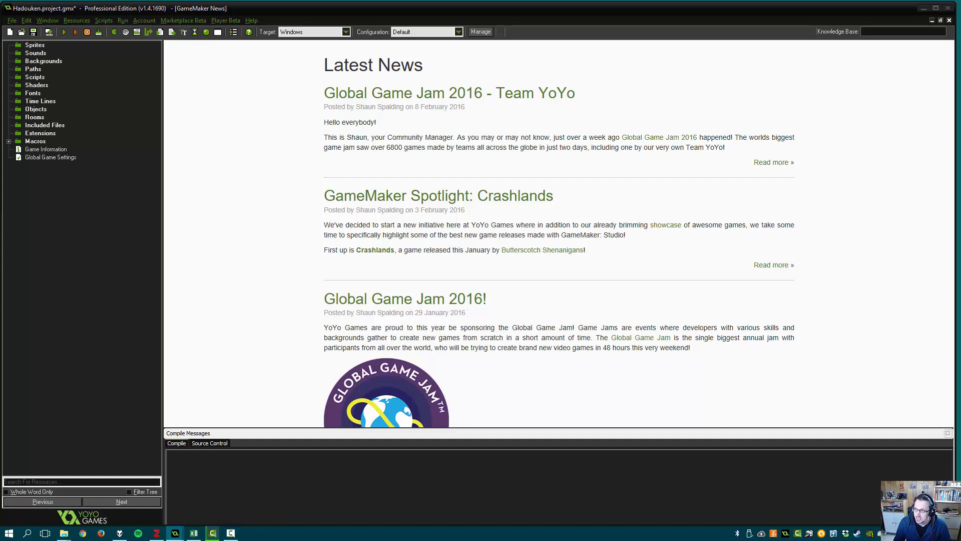
- Create a new sprite resource named s_ken_idle
right_click(37, 47)
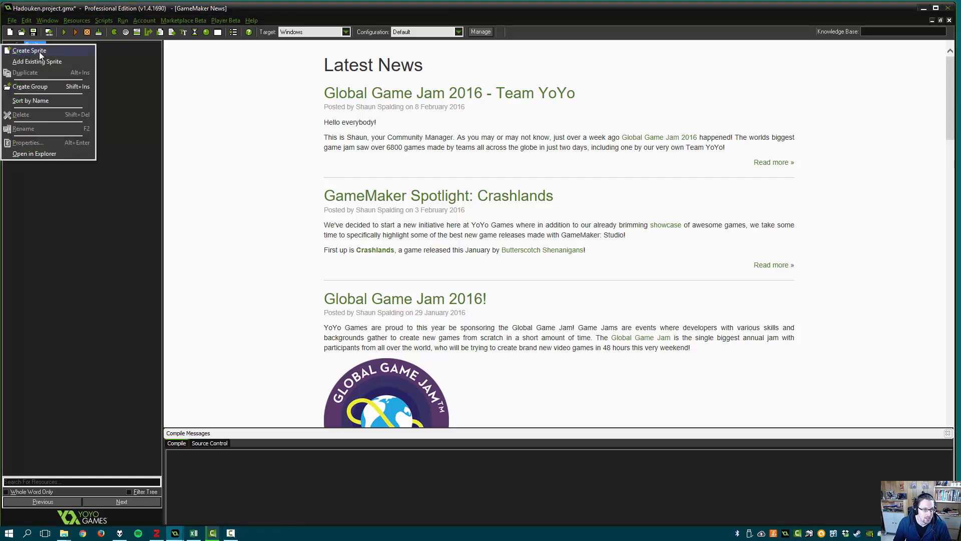
click(39, 52)
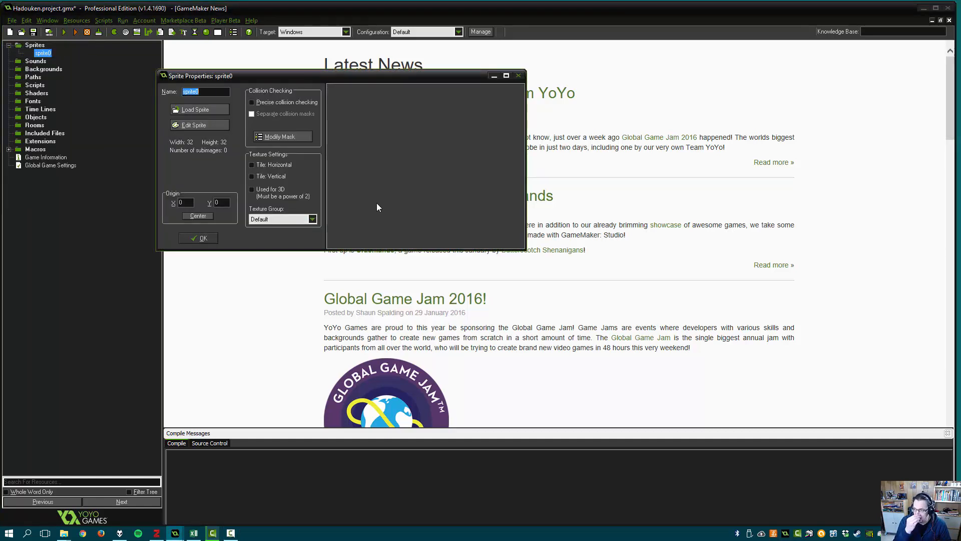
text(s_ken)
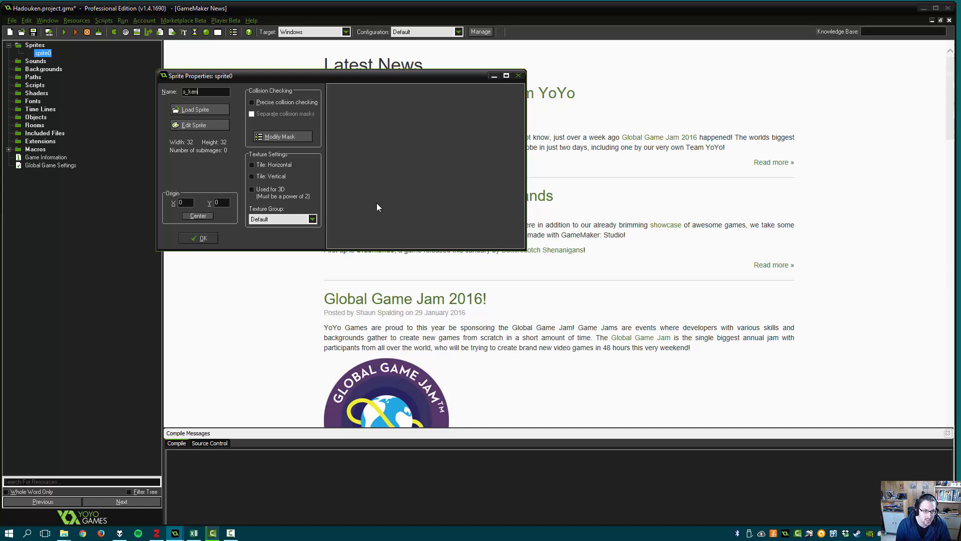
text(_id_)
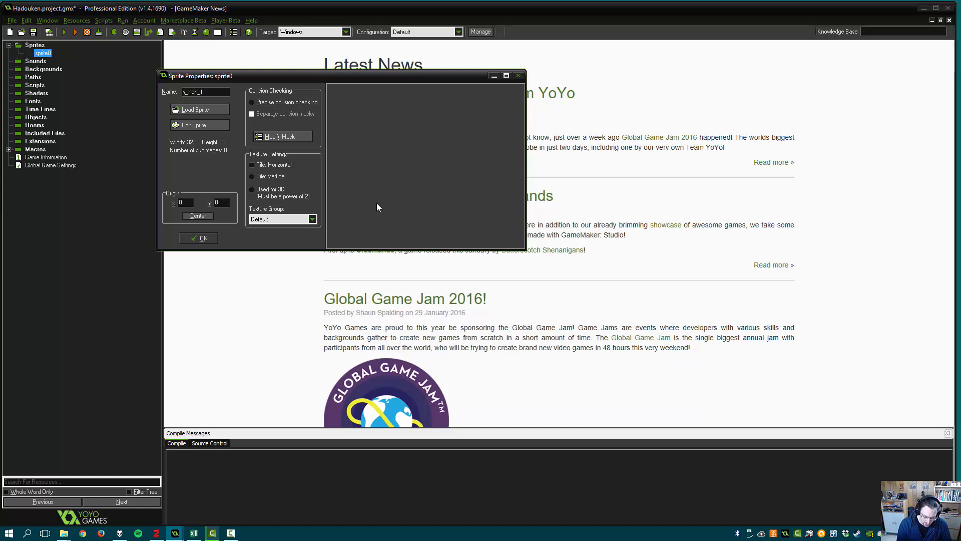
text(idle)
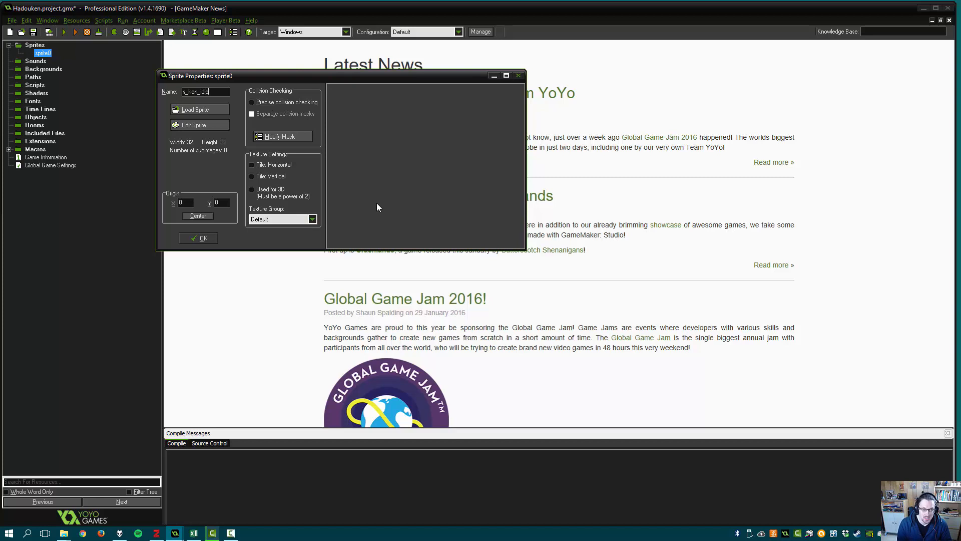
key(Tab)
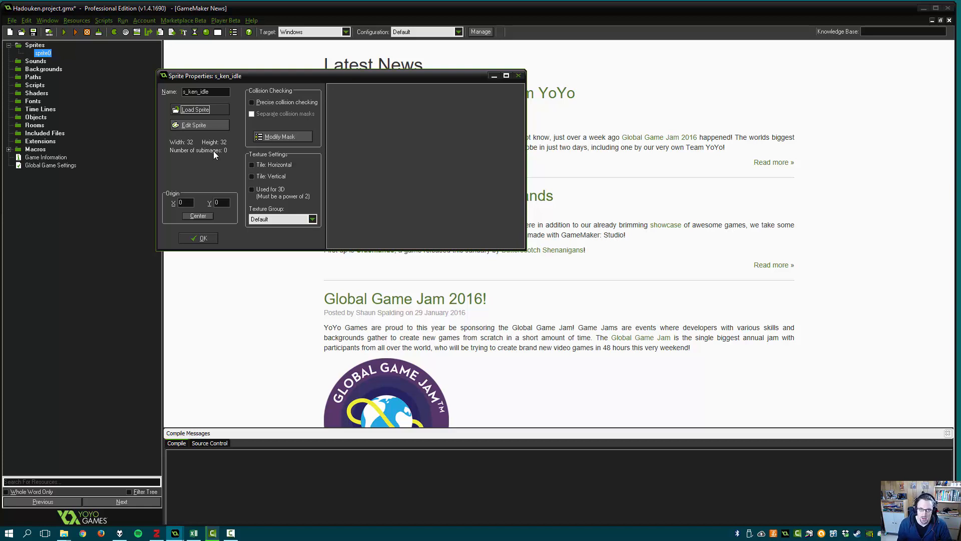
drag(317, 76, 422, 162)
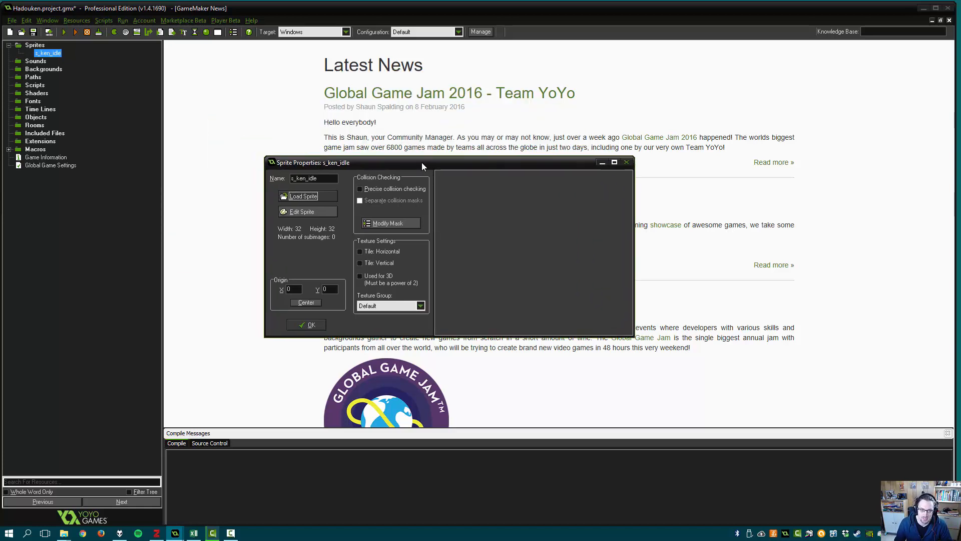
- Open the s_ken_idle sprite for editing and create it from the strip image Super Street Fighter 2 - Ken.gif in the Resources folder
click(311, 195)
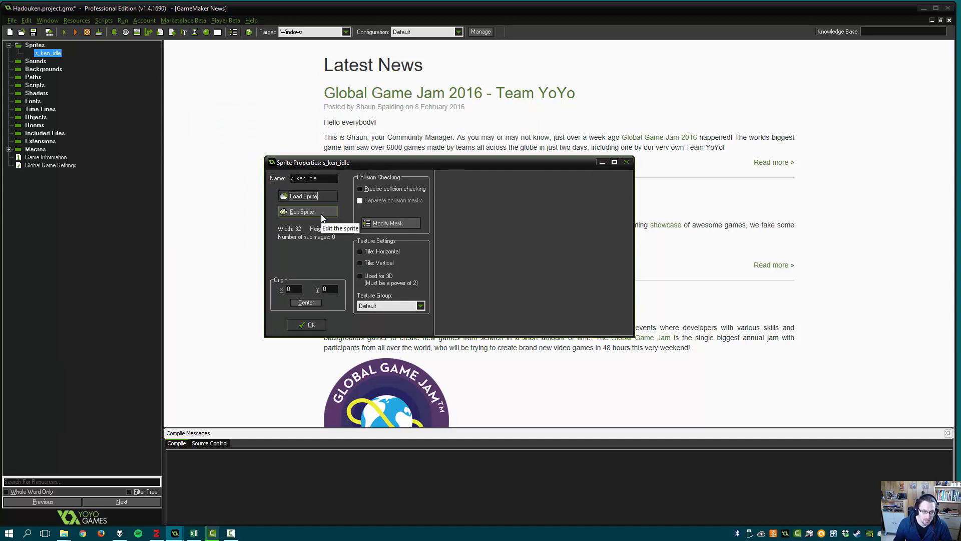
click(316, 217)
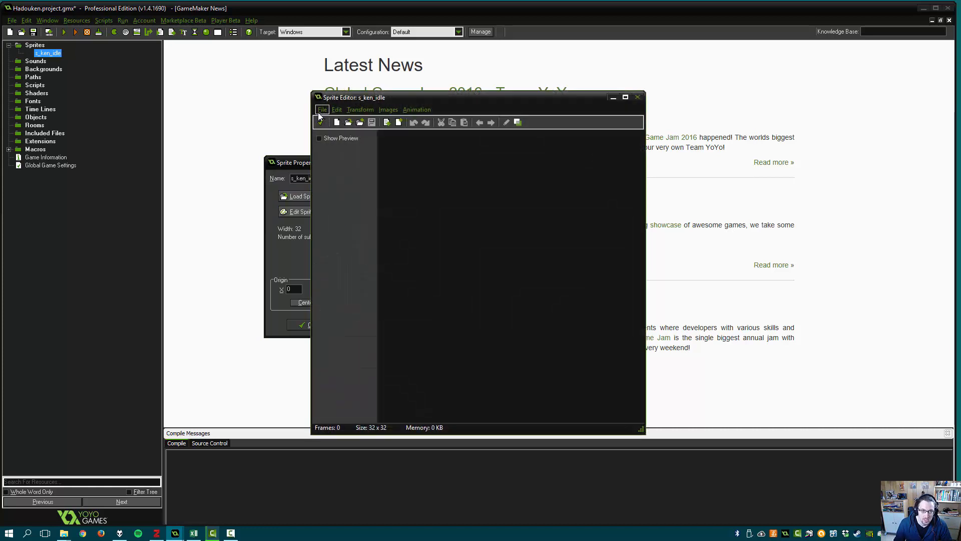
click(320, 109)
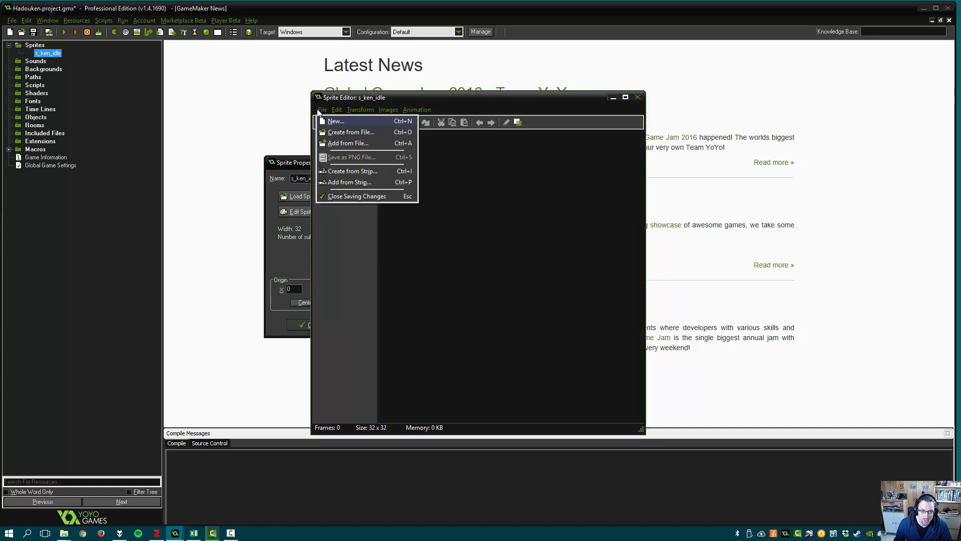
click(335, 171)
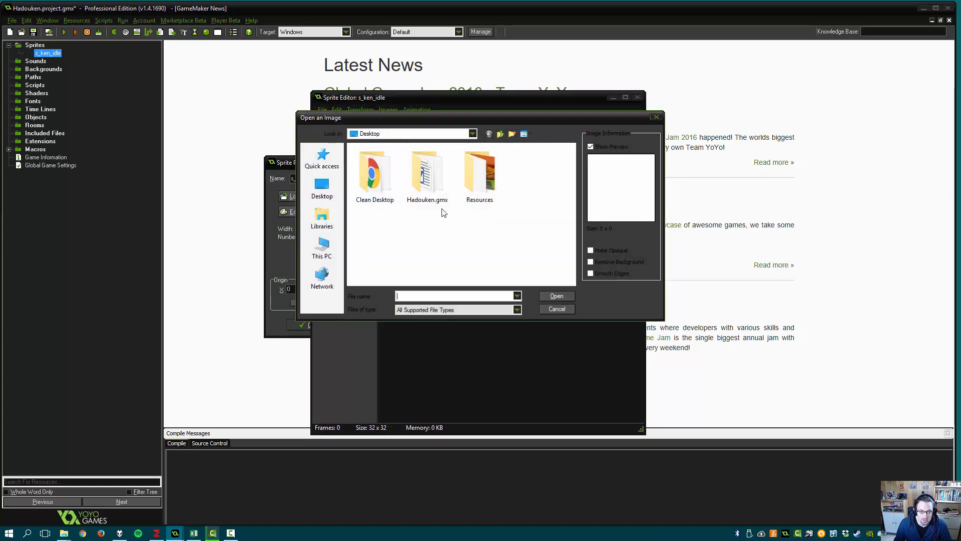
double_click(480, 175)
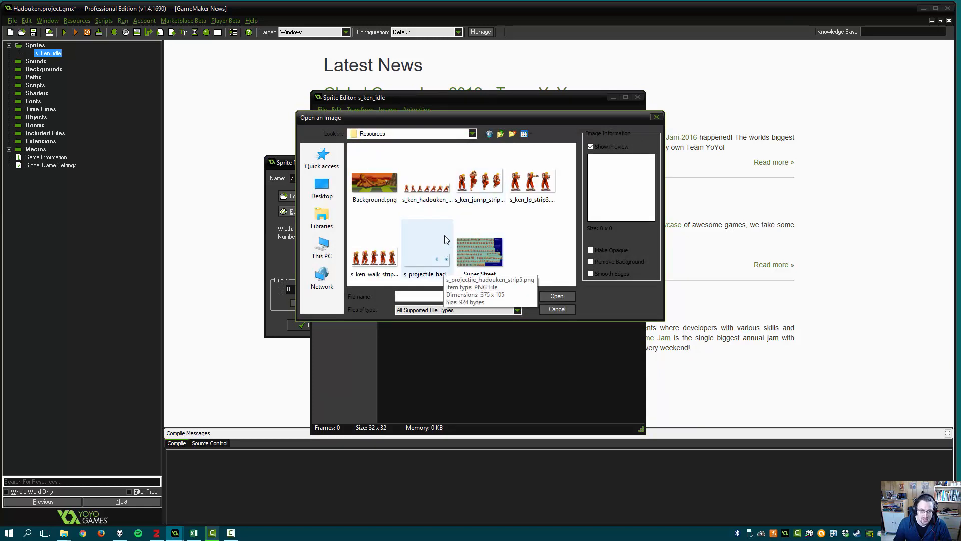
click(485, 249)
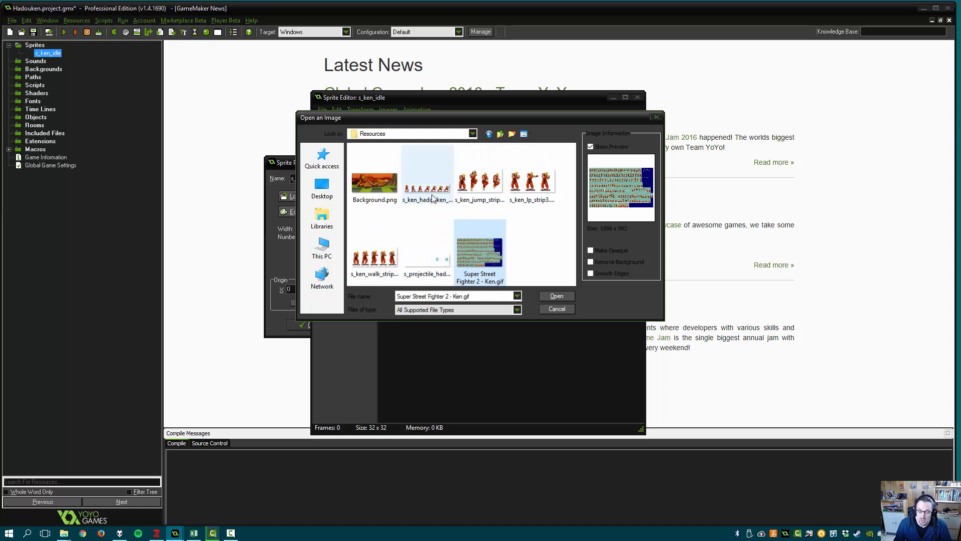
click(424, 263)
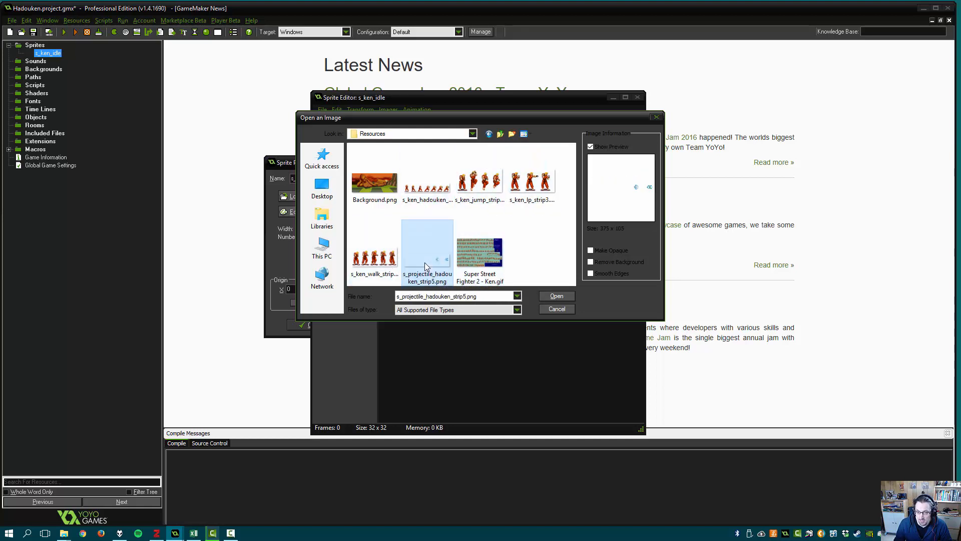
click(420, 198)
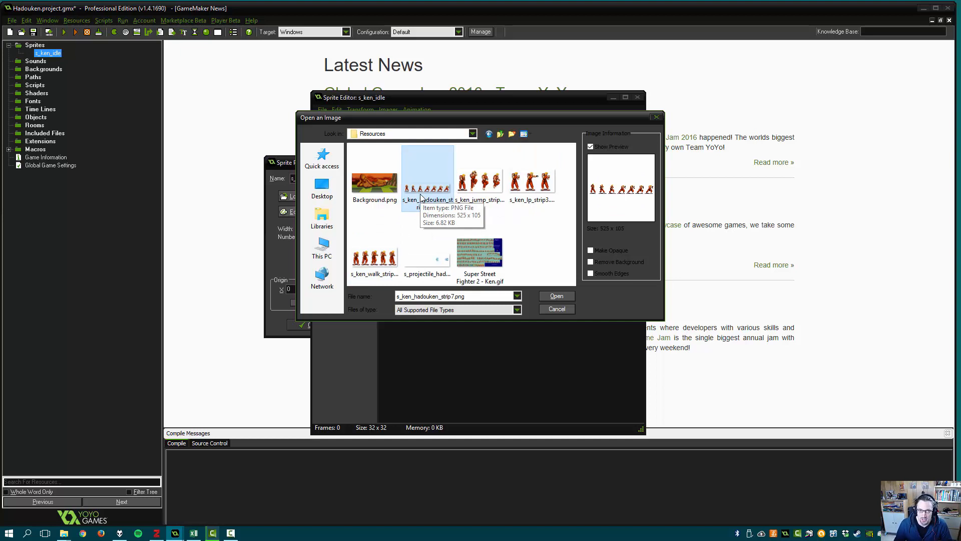
click(476, 251)
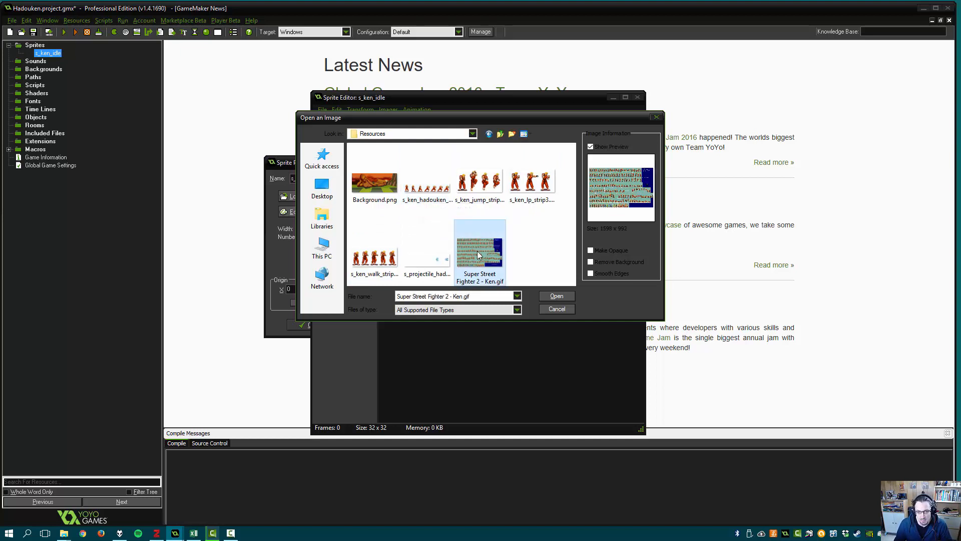
double_click(477, 251)
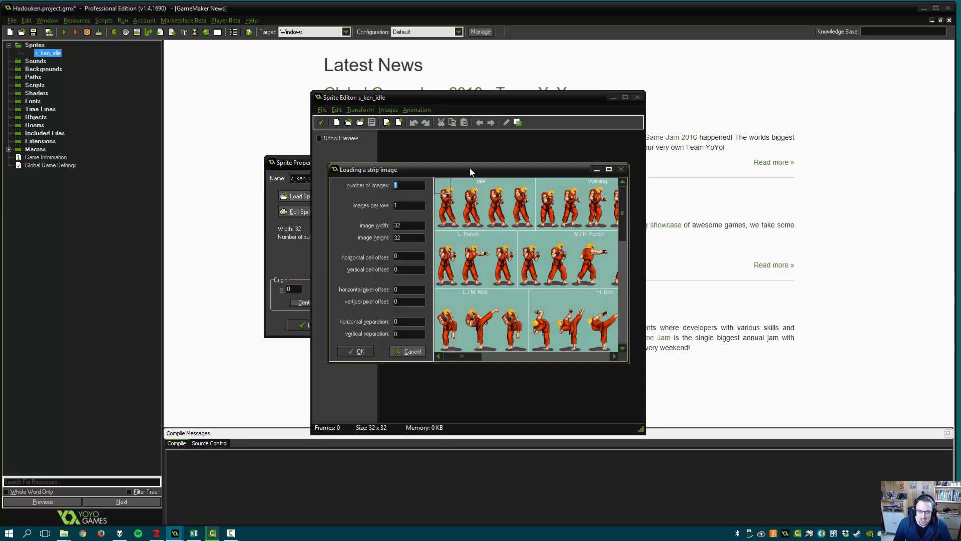
- Enlarge the strip import window and set 4 images, 4 images per row, image width 50 and image height 105
drag(469, 168, 351, 102)
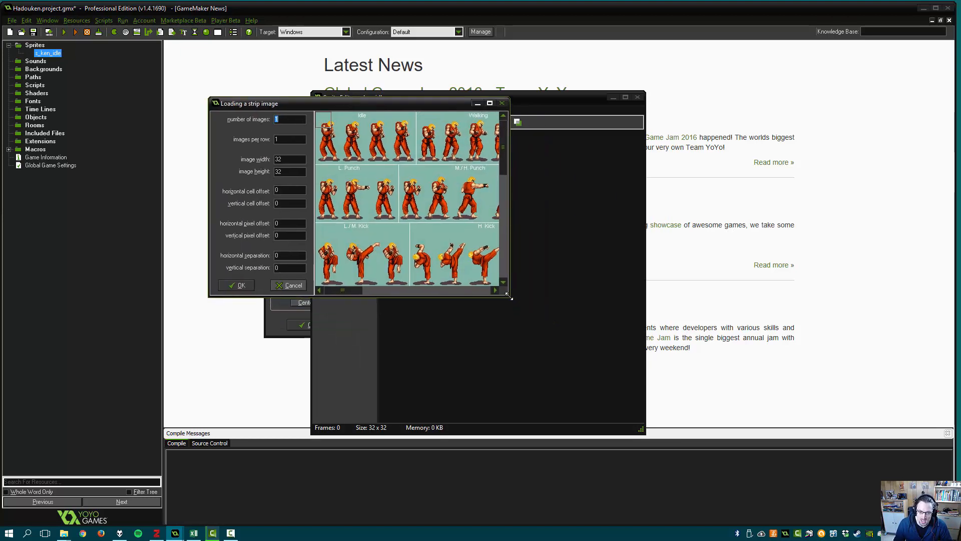
drag(511, 296, 930, 504)
drag(722, 98, 691, 63)
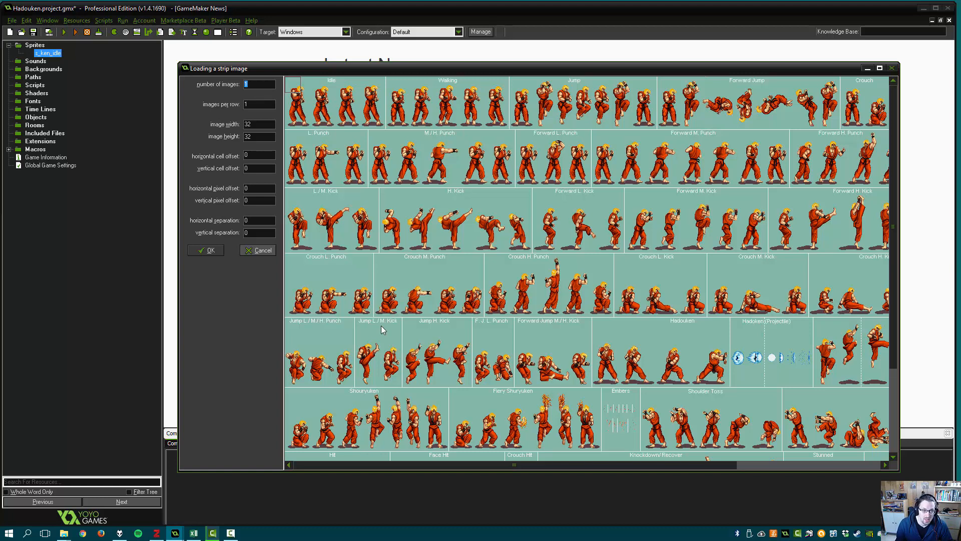
text(4)
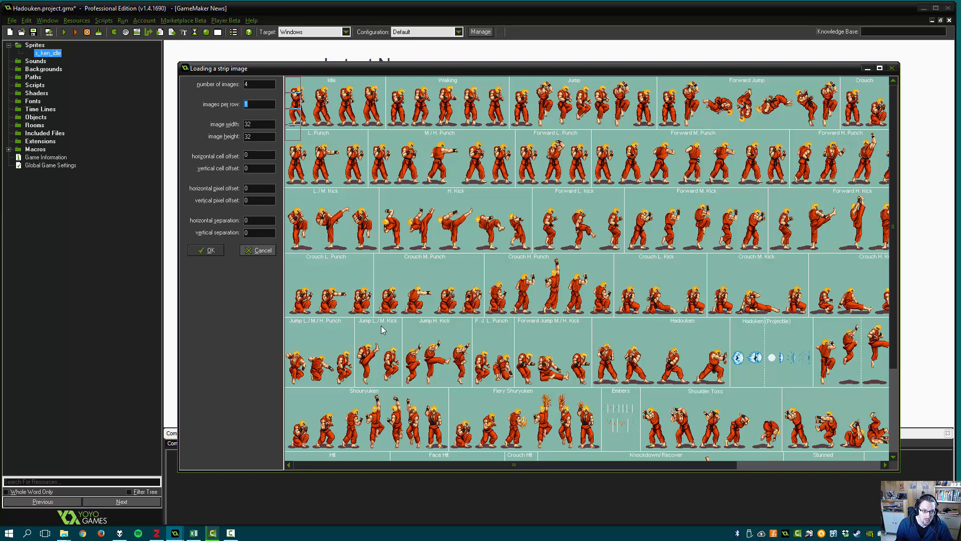
text(4)
key(Tab)
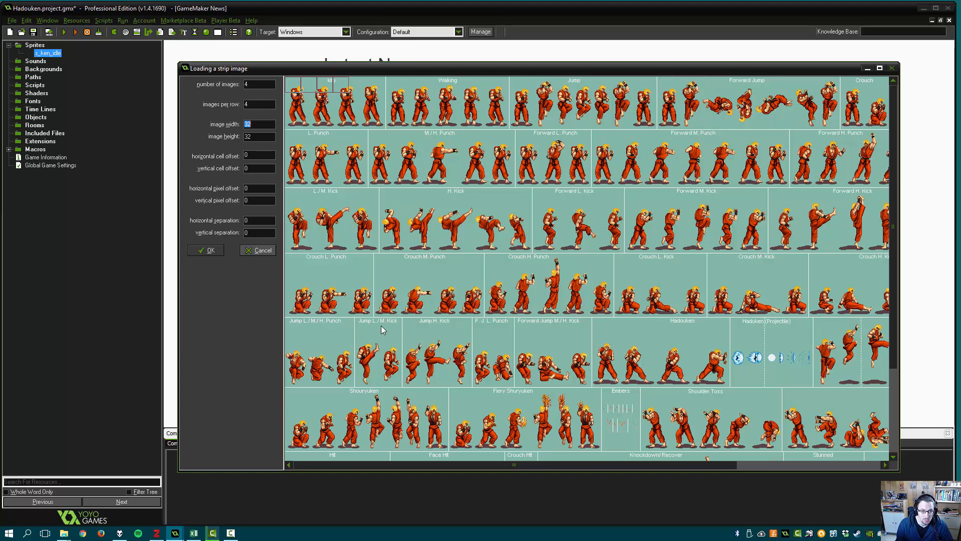
text(50)
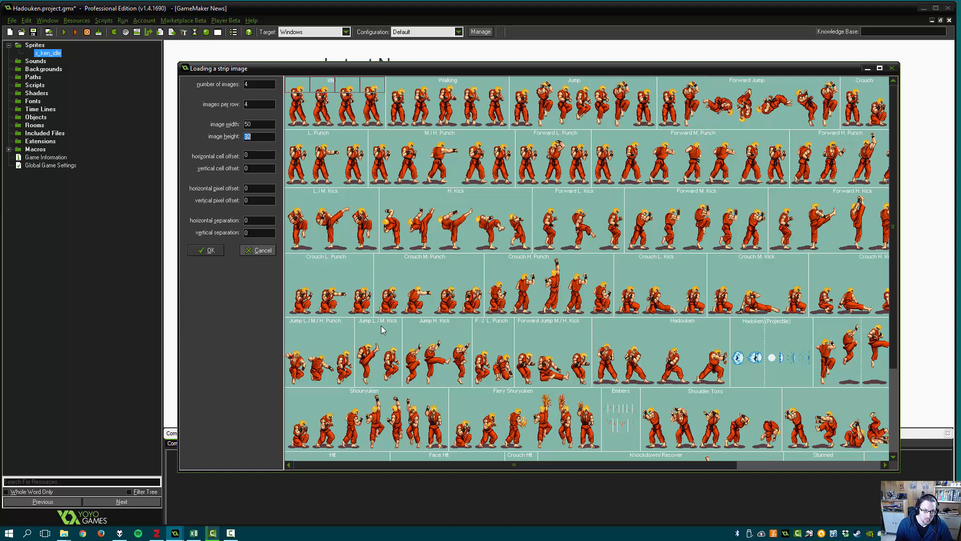
text(105)
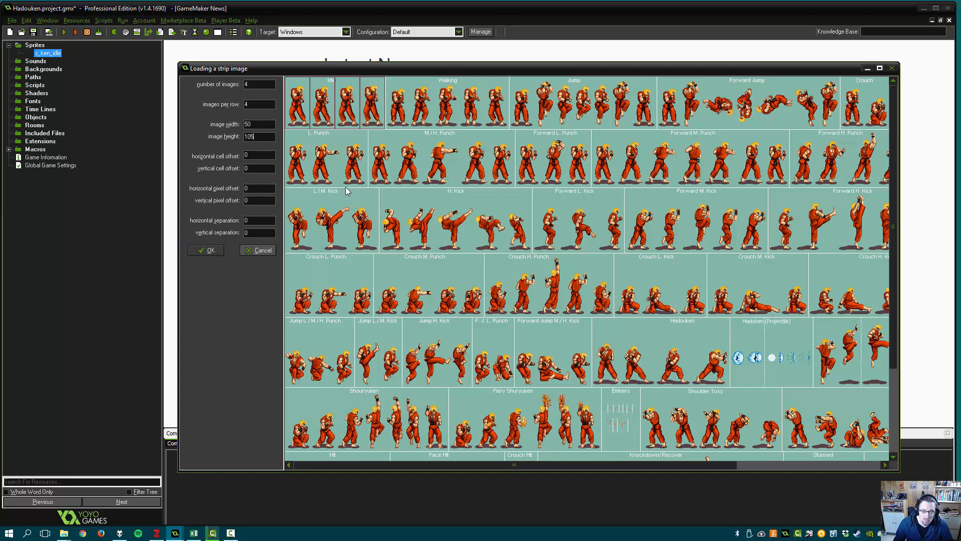
- Set the horizontal and vertical pixel offsets to 0 and import the idle frames from the sheet
drag(390, 190, 518, 192)
text(0)
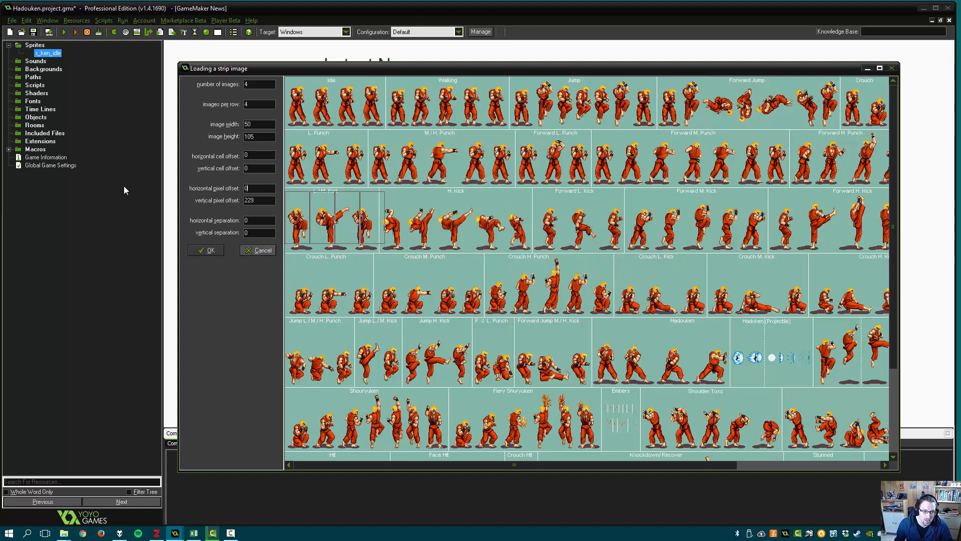
key(Tab)
text(0)
key(Tab)
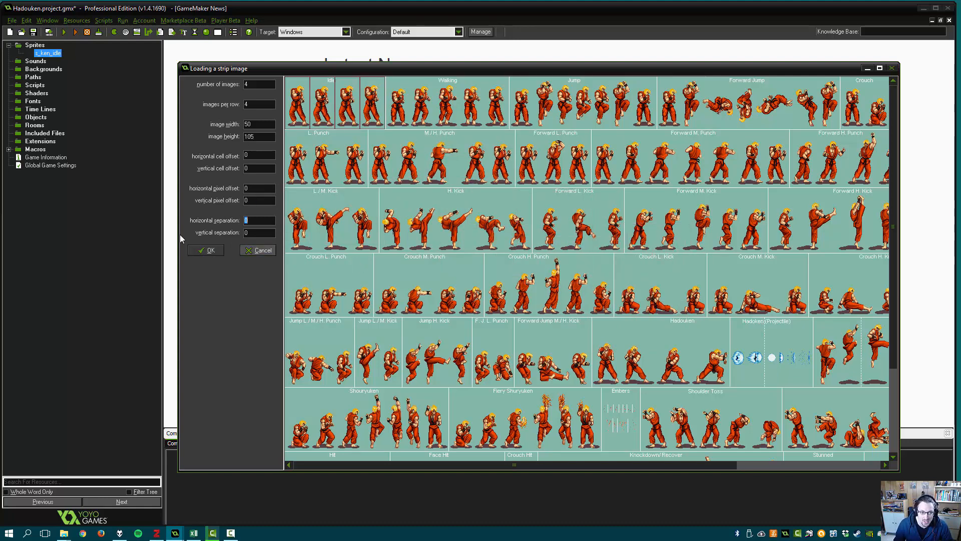
click(207, 251)
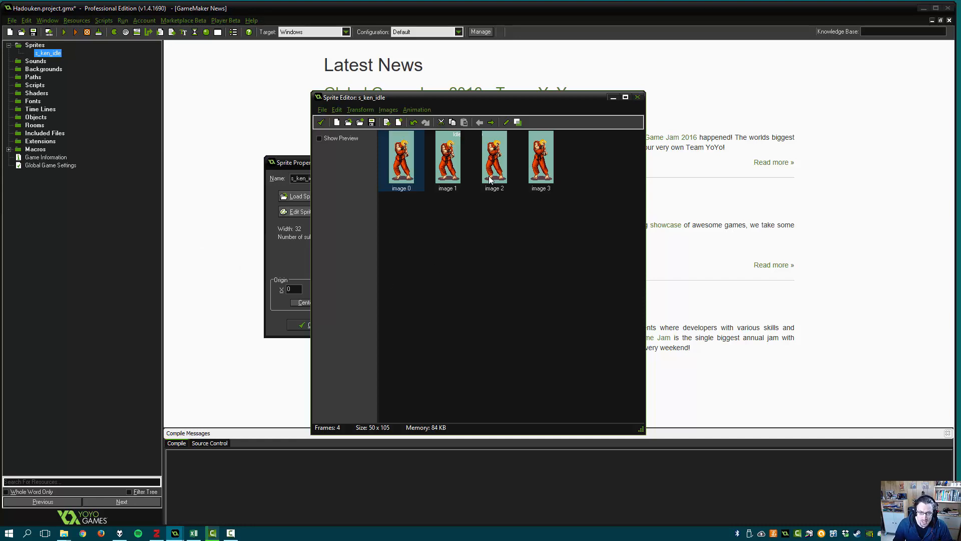
- Show the animation preview of the idle sprite and set its preview speed to 5
click(338, 137)
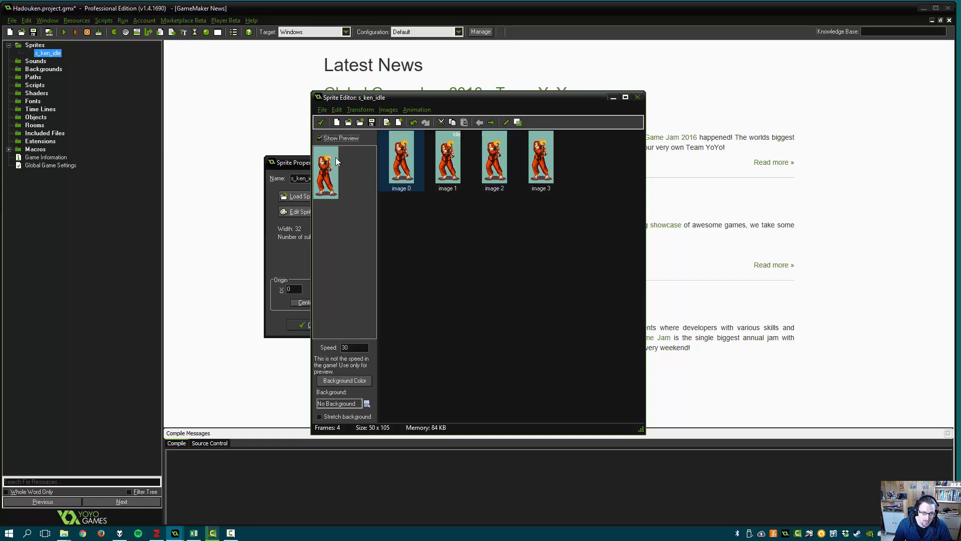
double_click(345, 347)
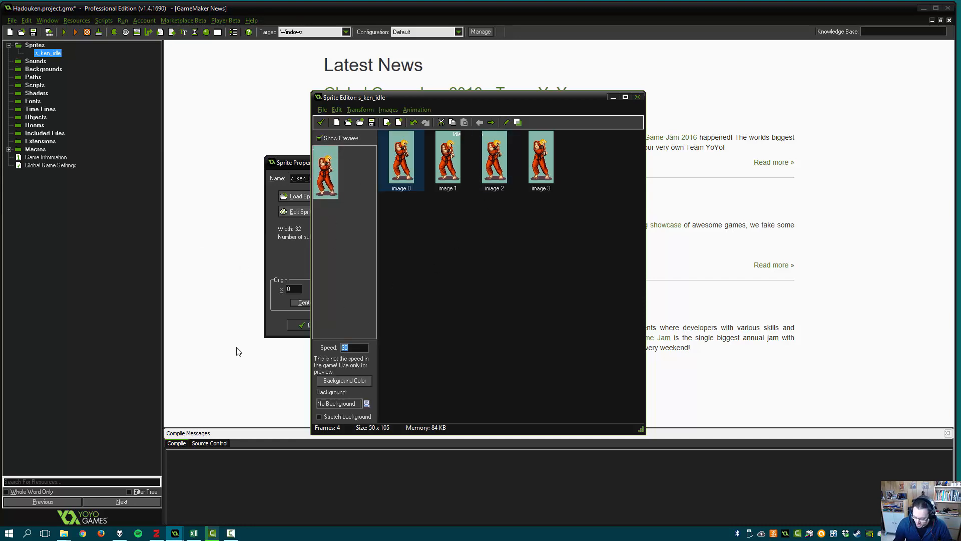
text(5)
key(Tab)
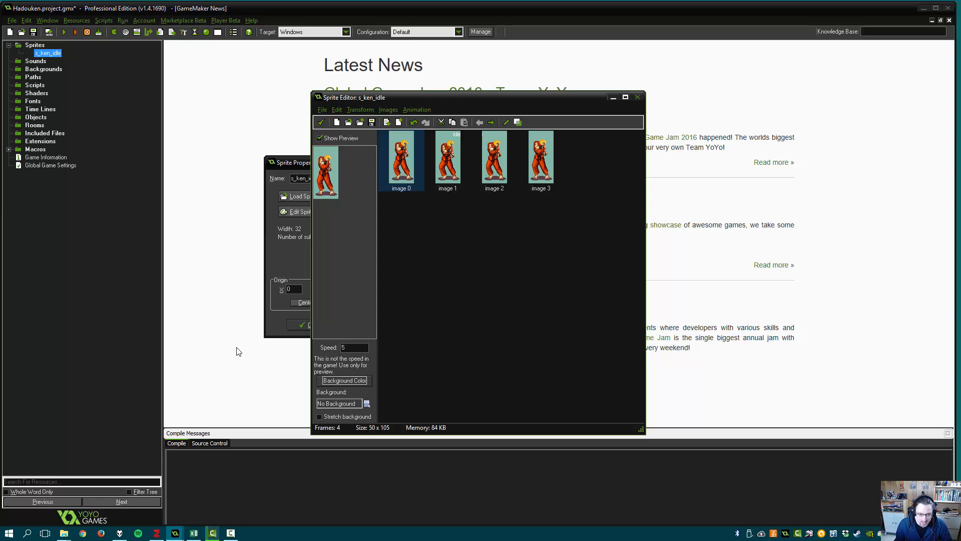
double_click(353, 346)
- Open the first frame for editing and pick the yellow hair as left colour and the teal background as right colour
double_click(393, 146)
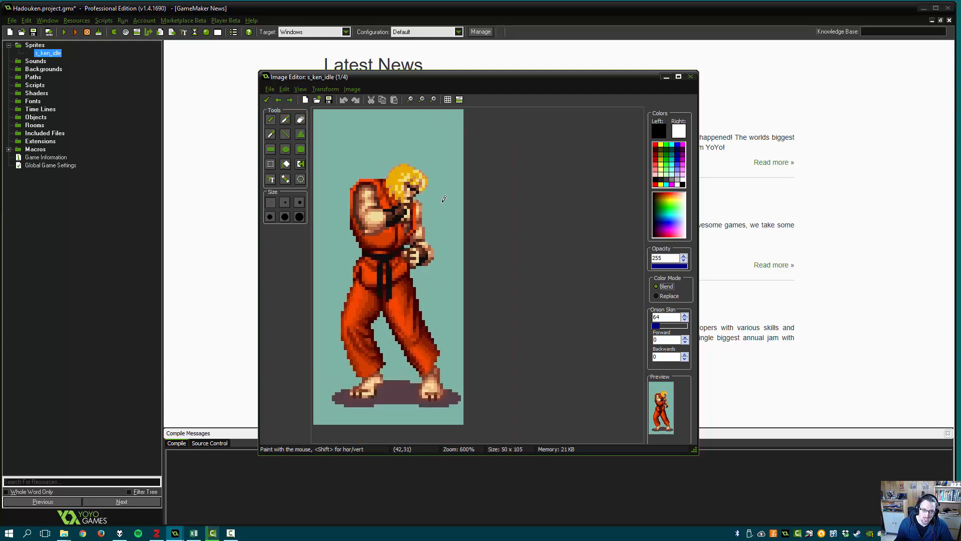
ctrl+click(393, 179)
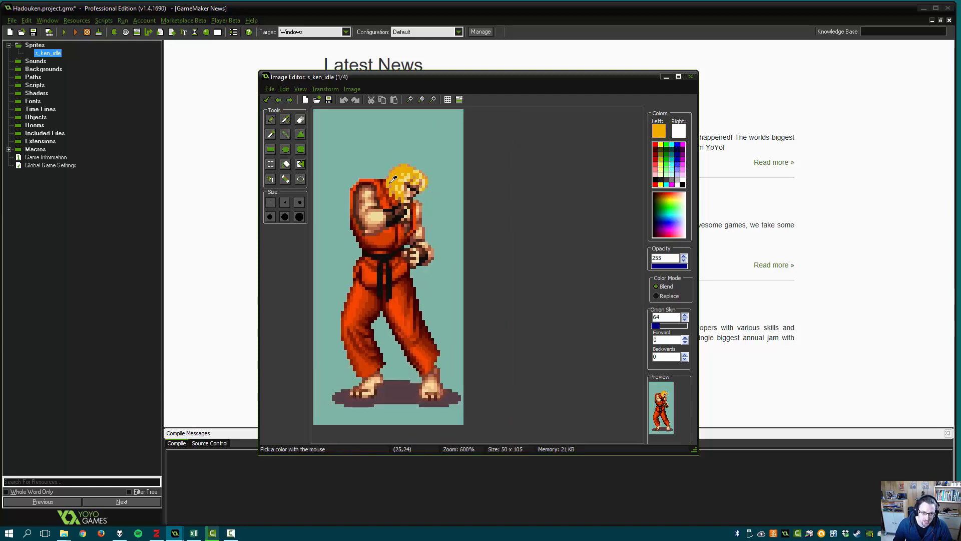
ctrl+right_click(447, 228)
scroll(430, 278, up, 4)
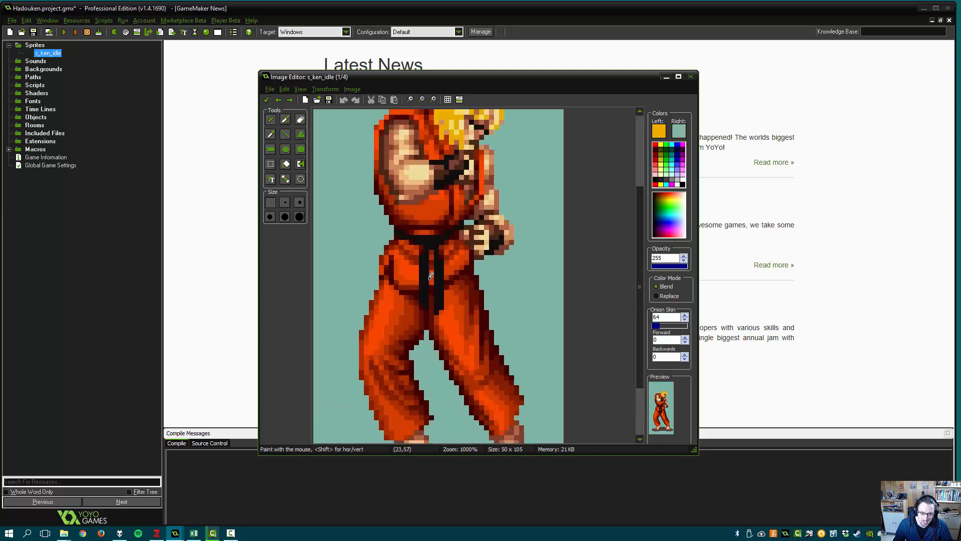
scroll(430, 275, down, 5)
scroll(428, 265, up, 2)
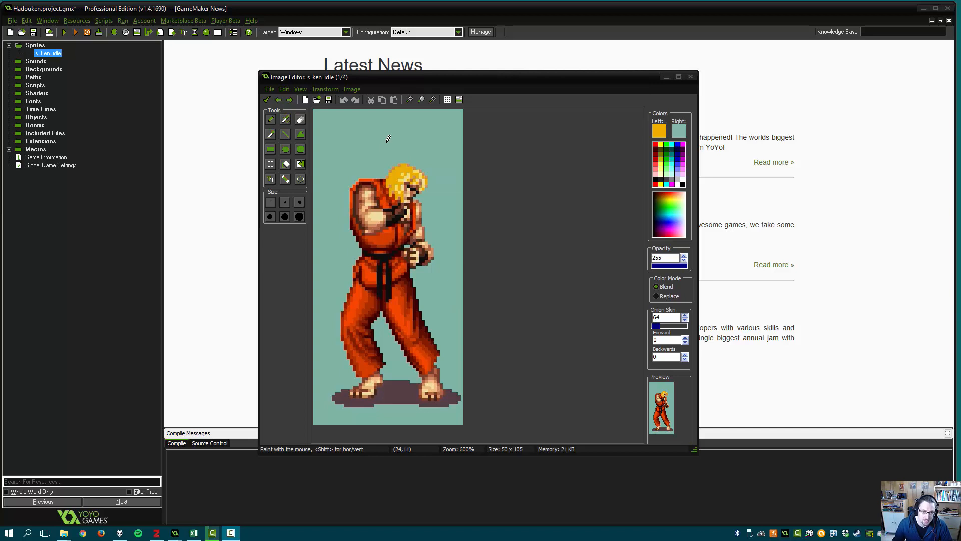
click(344, 148)
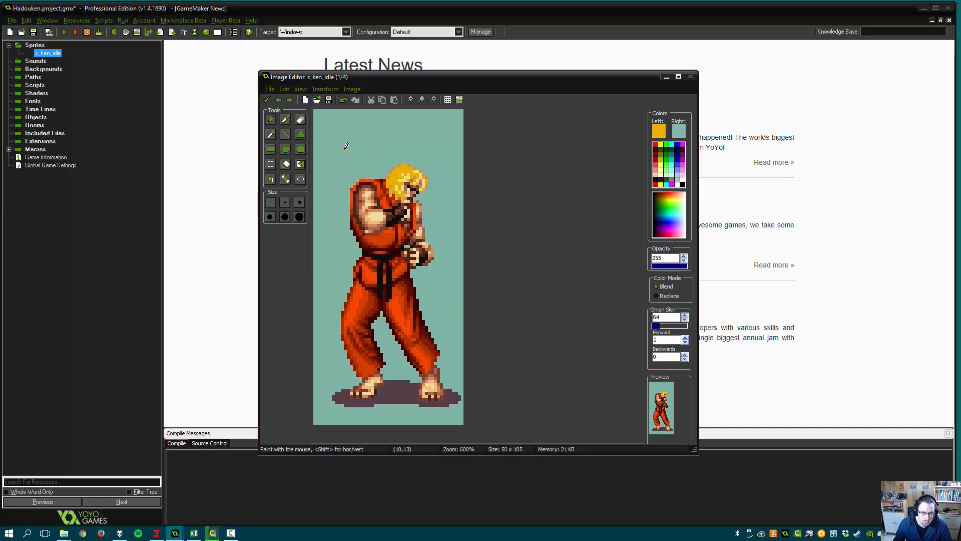
key(ctrl+z)
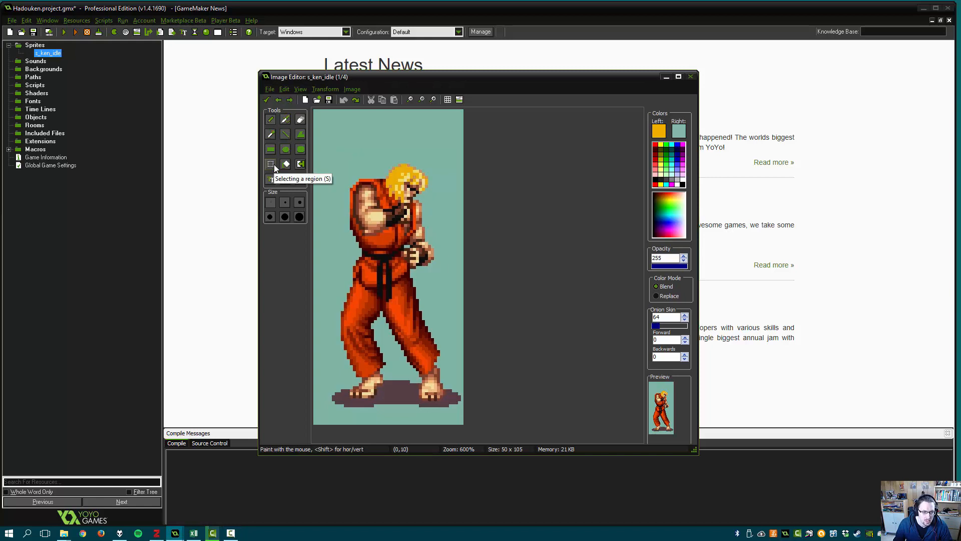
- Pick the teal as left colour, select frame 1's background and the gap between the legs with the magic wand, and delete it
click(272, 134)
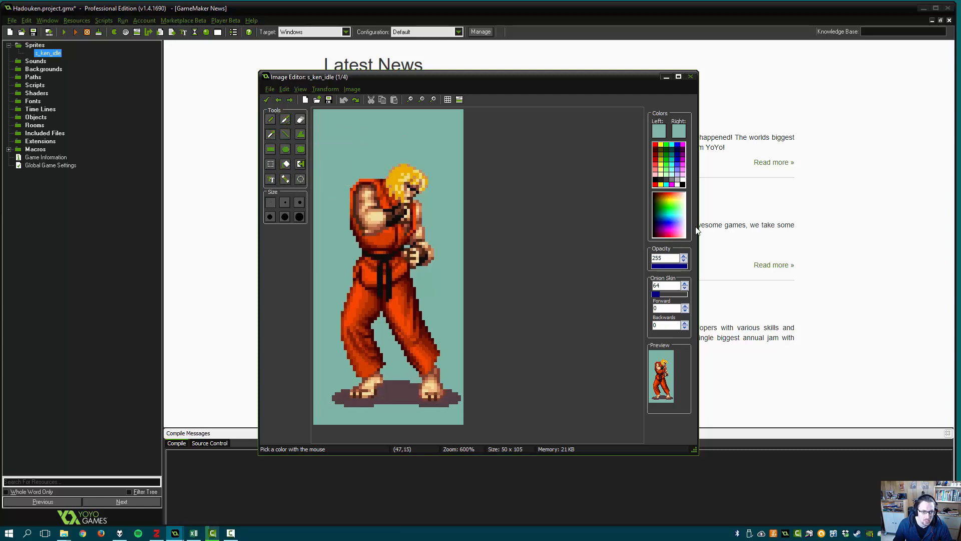
click(285, 164)
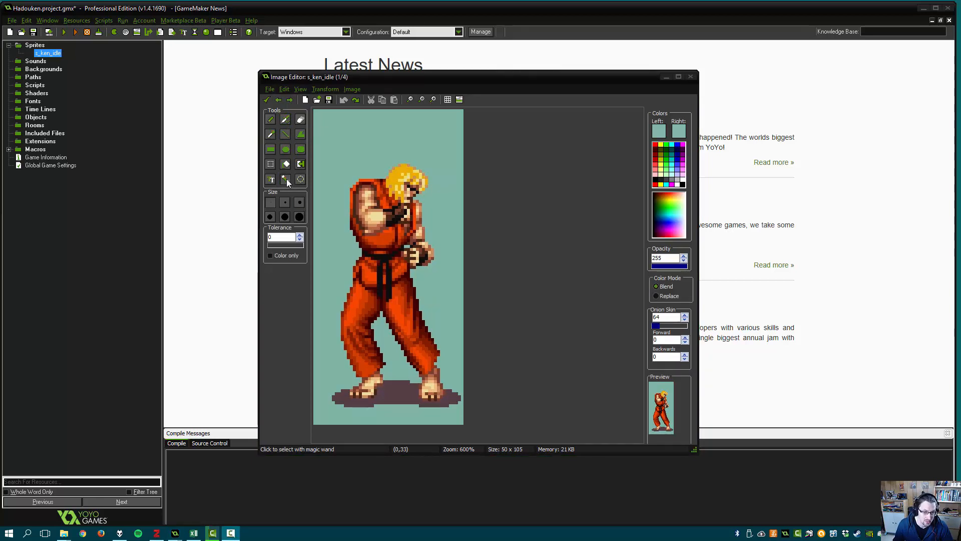
click(343, 134)
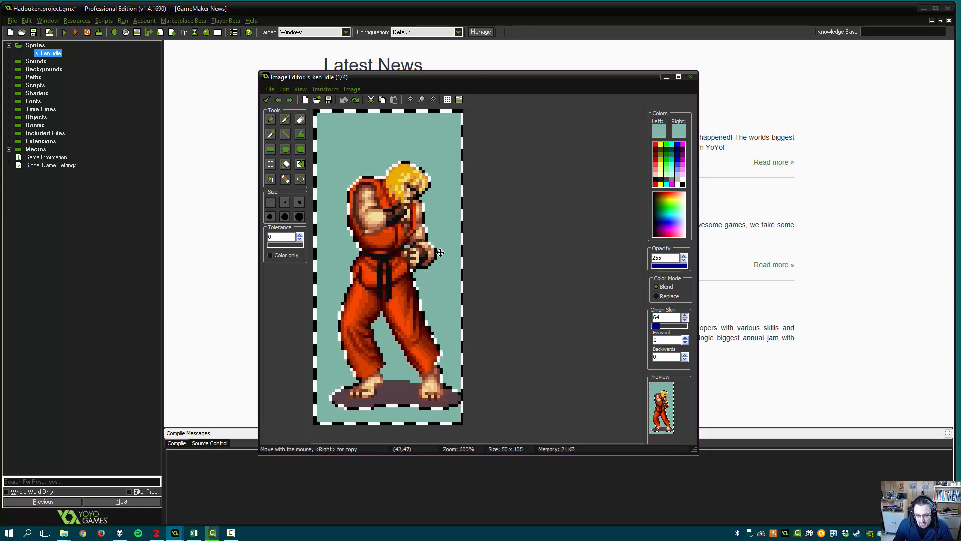
shift+click(393, 365)
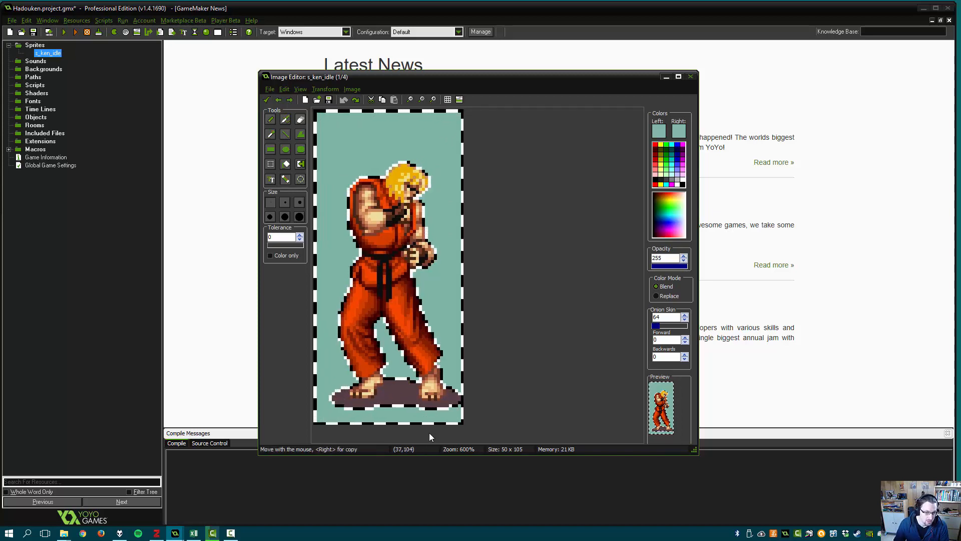
key(Delete)
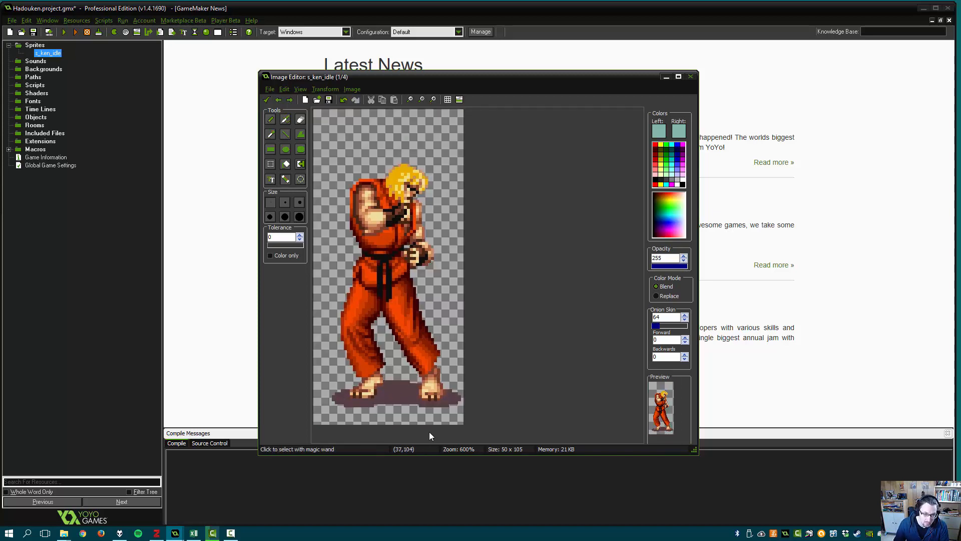
- Go to frame 2 and delete its teal background, including the gap between Ken's legs, with the magic wand
click(290, 99)
click(285, 100)
click(289, 99)
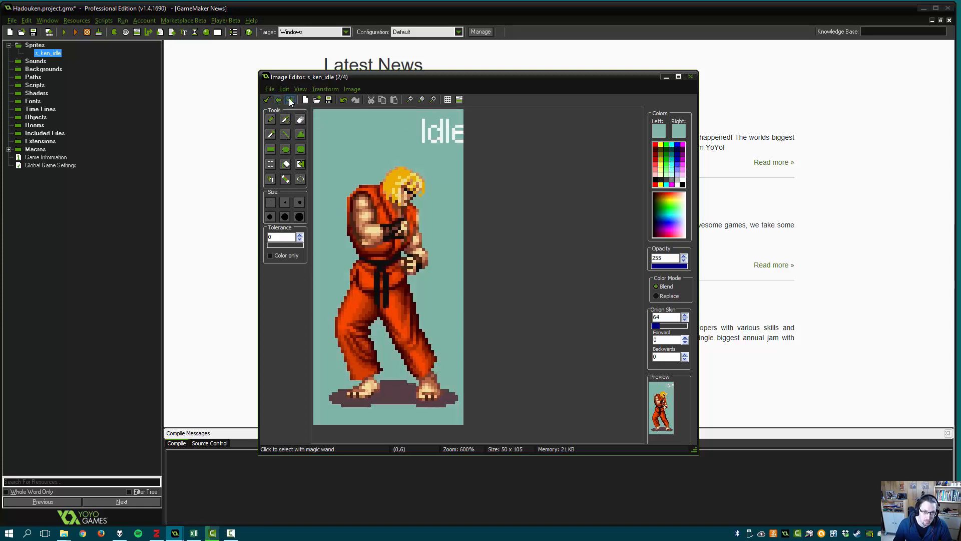
click(321, 191)
shift+click(389, 358)
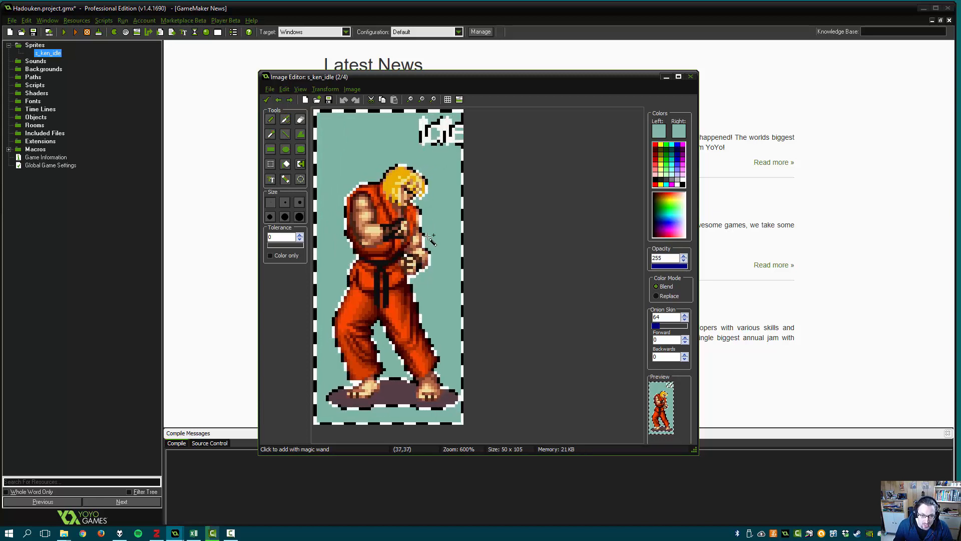
key(Delete)
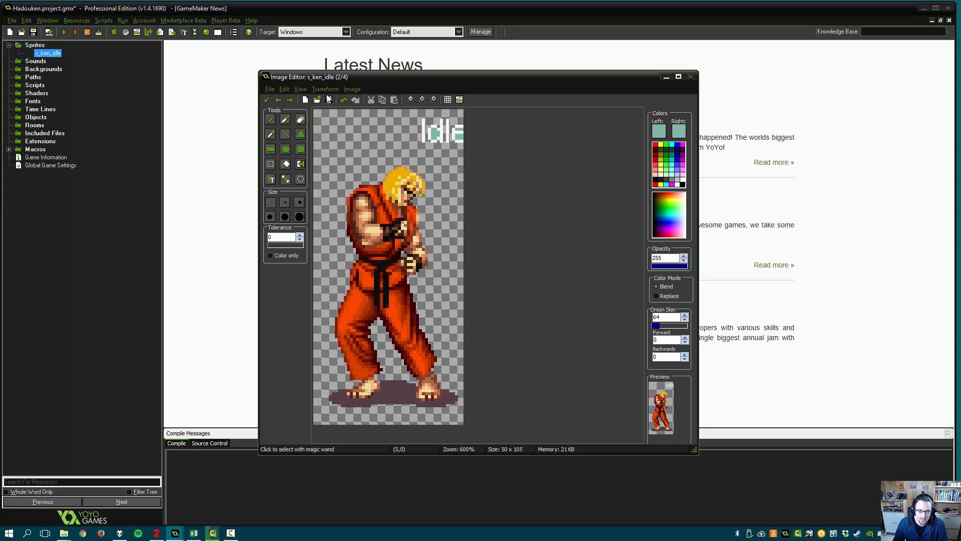
- Go to frame 3 and delete its magic-wand selection of the teal background and the gap between the legs
click(290, 100)
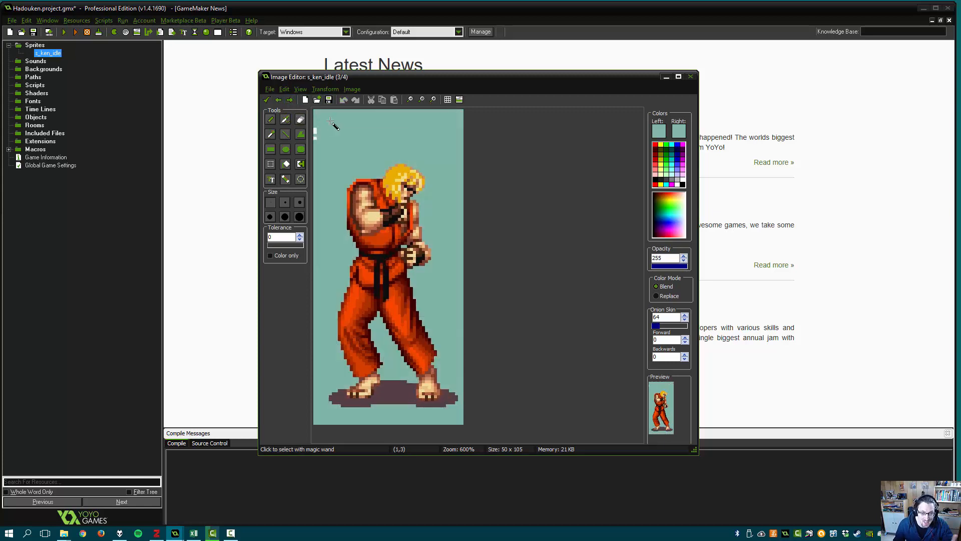
click(379, 154)
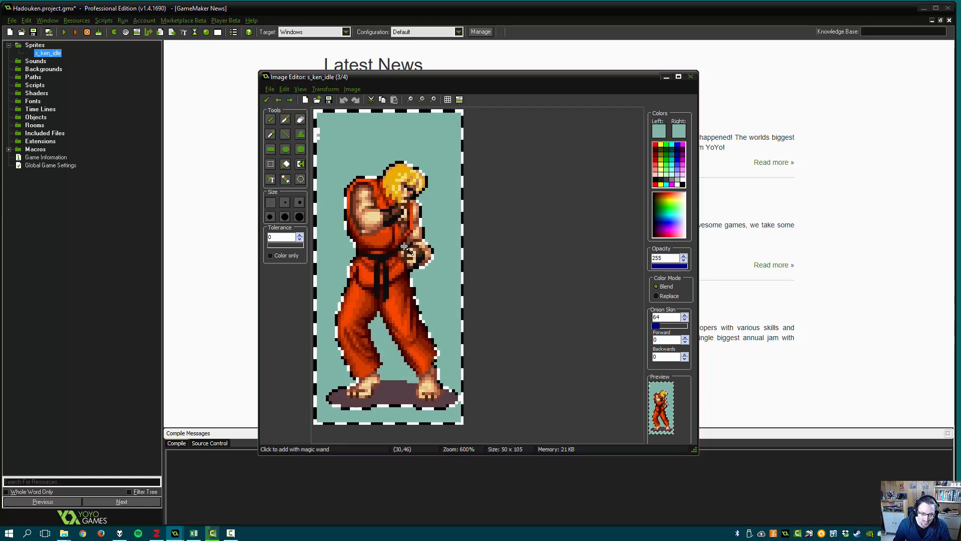
shift+click(398, 358)
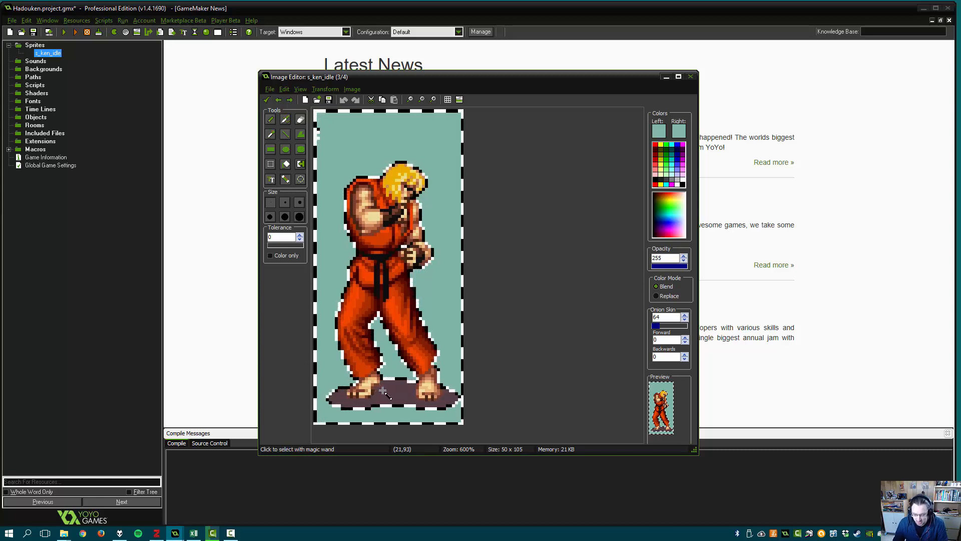
key(Delete)
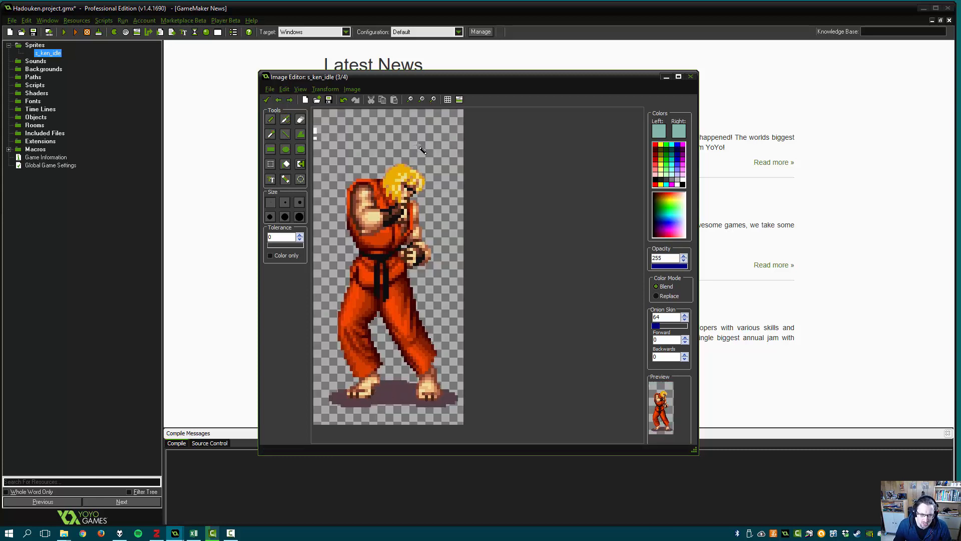
- Remove the teal background and the gap between the legs from frame 4, and accept the edited frames
click(289, 100)
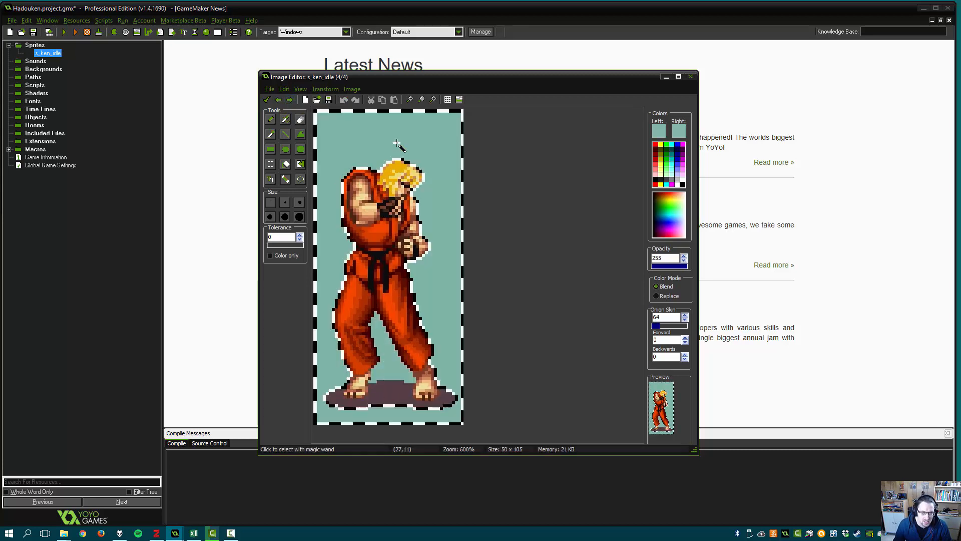
shift+click(394, 369)
key(Delete)
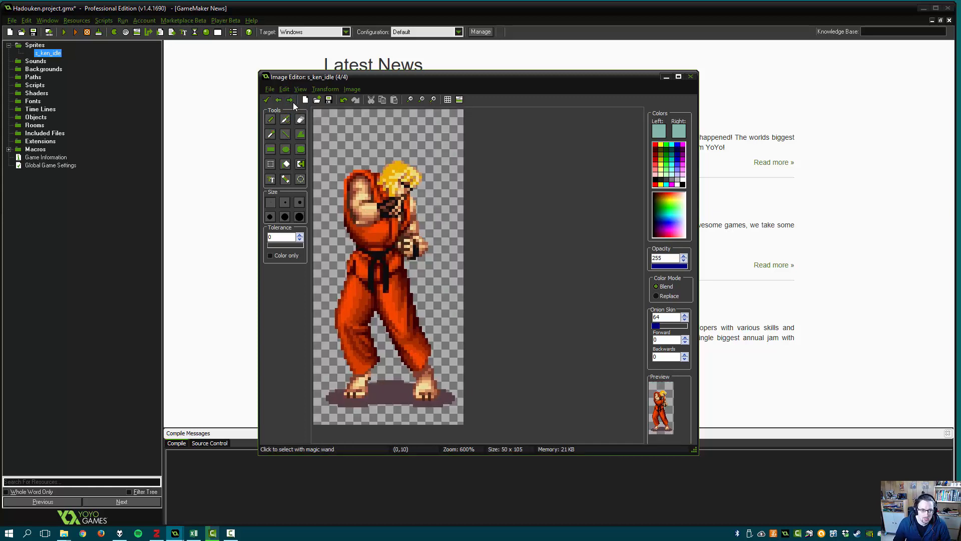
click(267, 100)
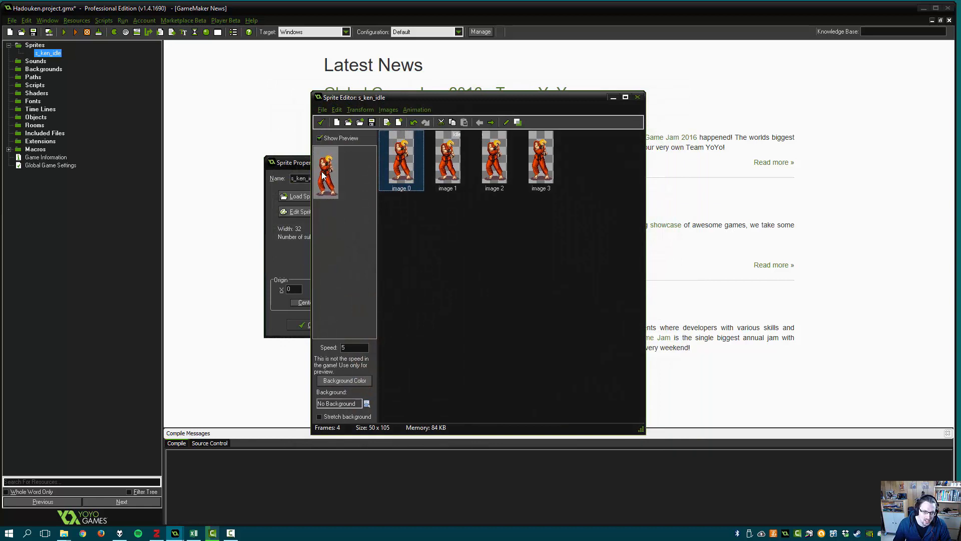
- Reopen the first frame and cycle through all four frames to compare Ken's position between them
double_click(403, 161)
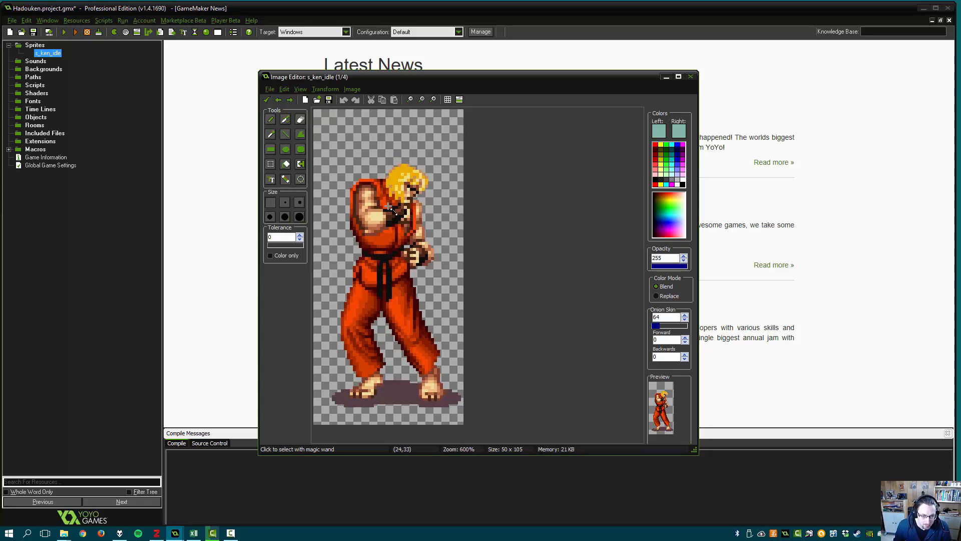
click(289, 101)
click(289, 101)
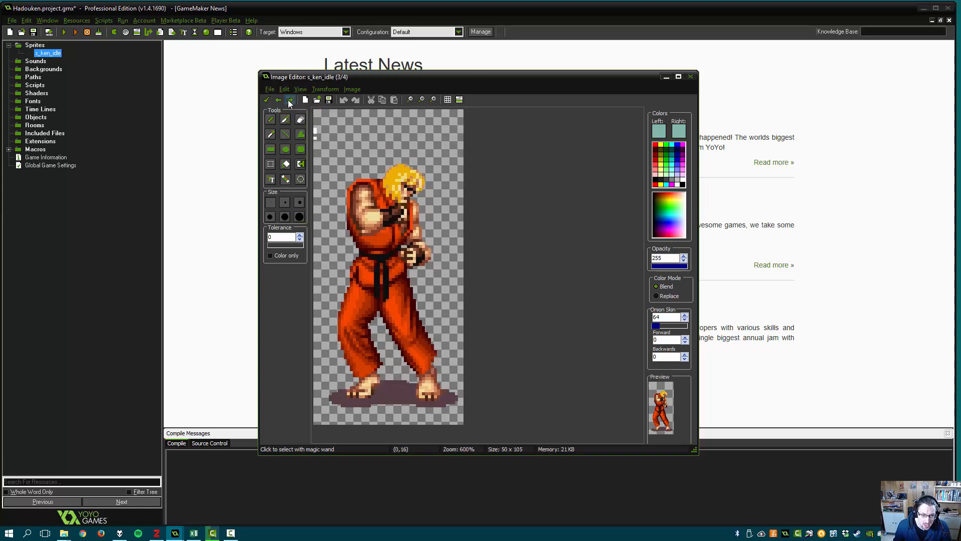
click(290, 101)
click(290, 101)
click(290, 100)
click(290, 101)
click(291, 100)
click(290, 101)
click(291, 101)
click(291, 101)
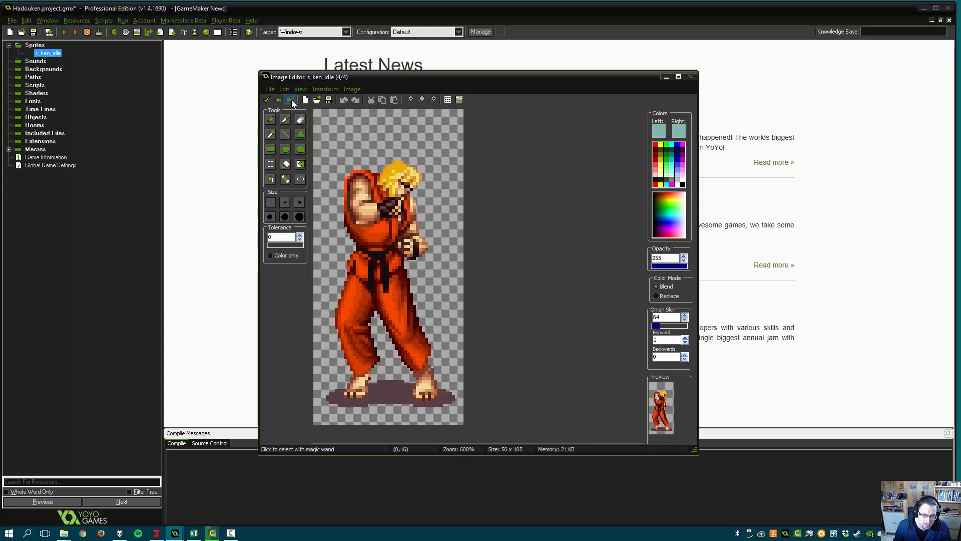
click(291, 100)
click(292, 100)
click(292, 100)
click(292, 101)
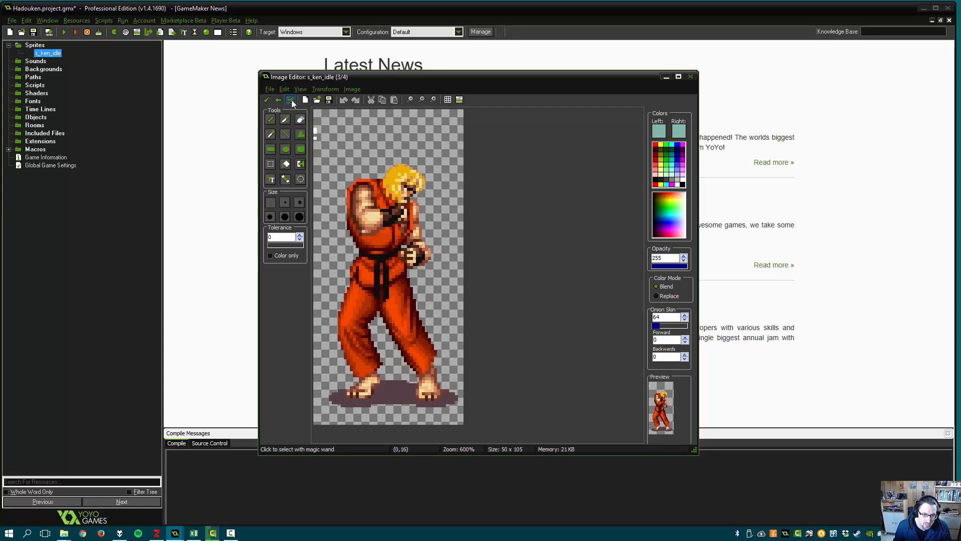
click(292, 100)
click(292, 101)
click(292, 100)
click(292, 100)
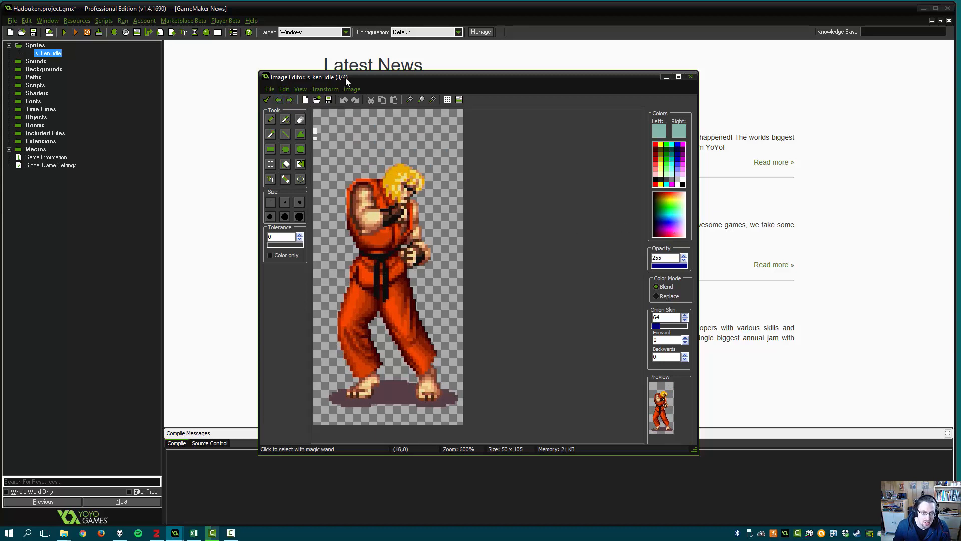
click(290, 99)
click(289, 99)
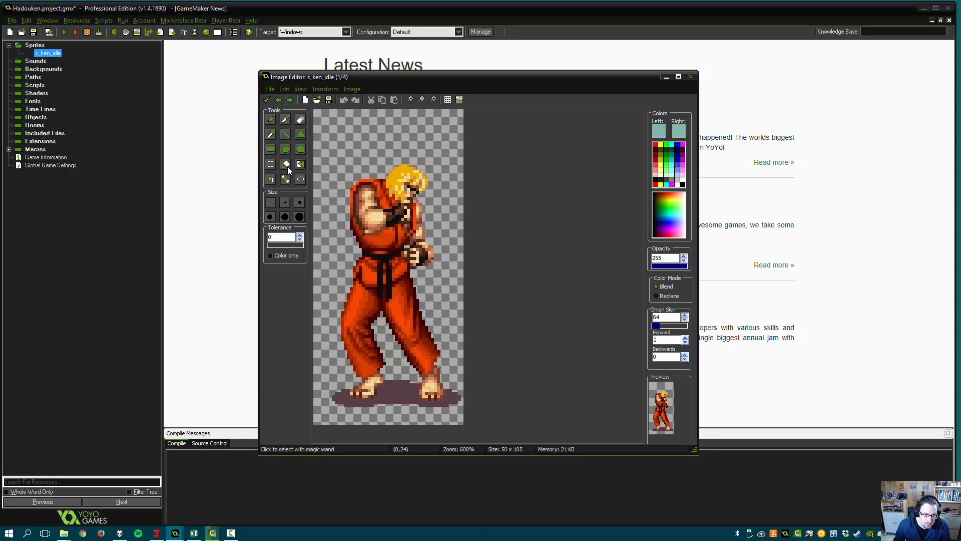
- Select the region around Ken in frame 1, shift it about 2 pixels to the left, and deselect it
click(269, 164)
drag(321, 145, 504, 427)
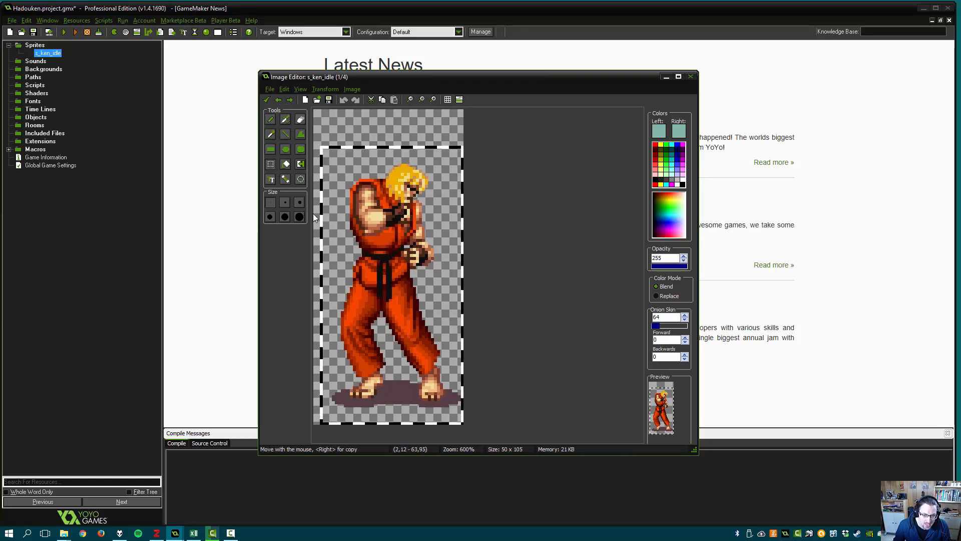
drag(373, 262, 367, 262)
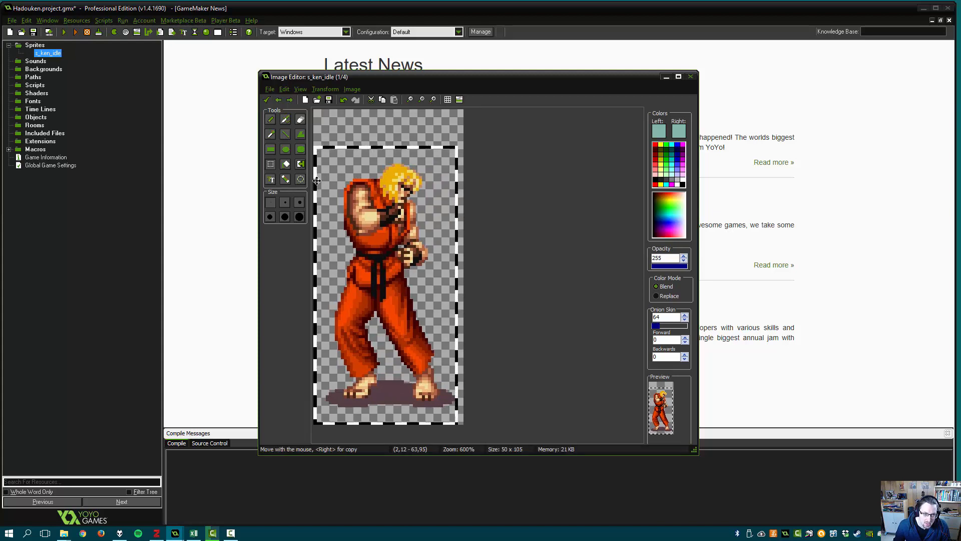
click(328, 126)
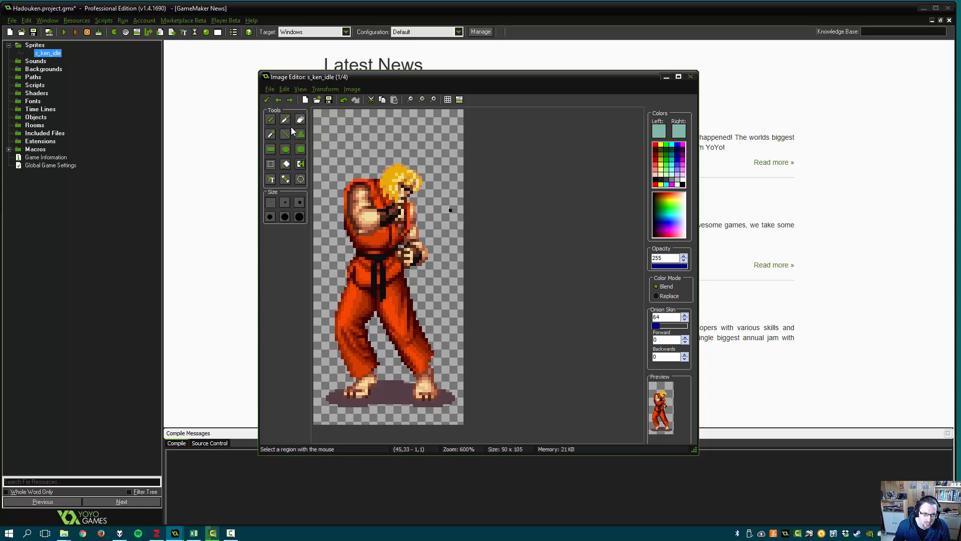
- Try the spray selection on frame 2, then select Ken with a rectangular region and shift him about 1 pixel to the left
click(301, 179)
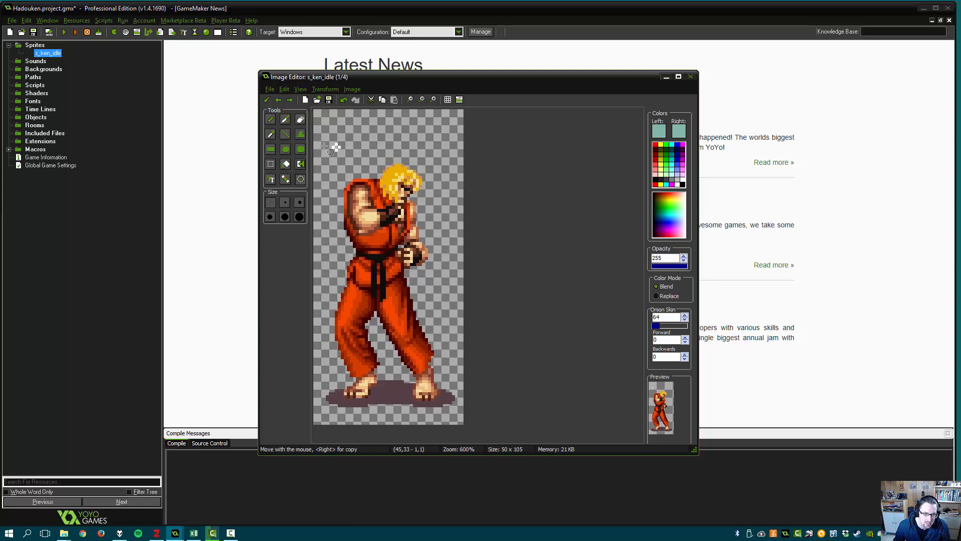
click(290, 100)
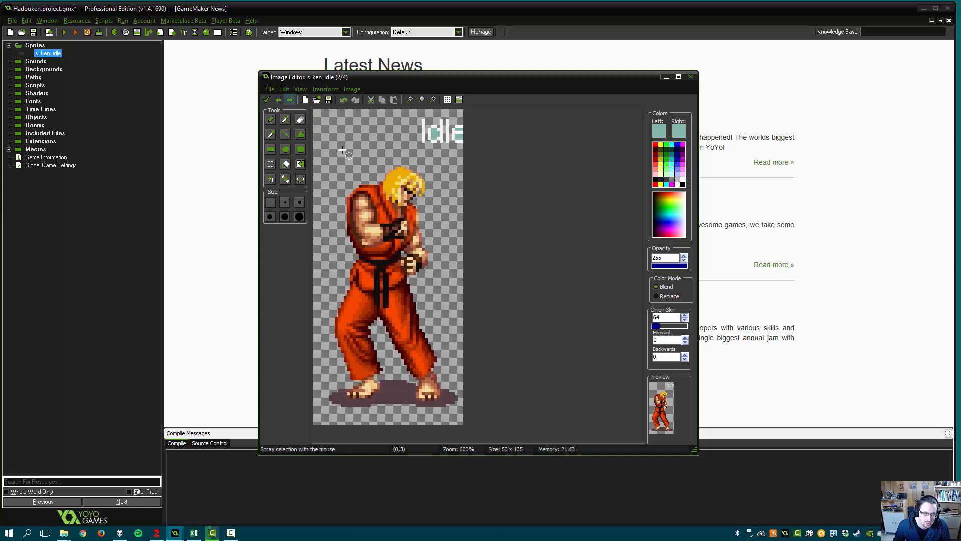
drag(325, 425, 441, 244)
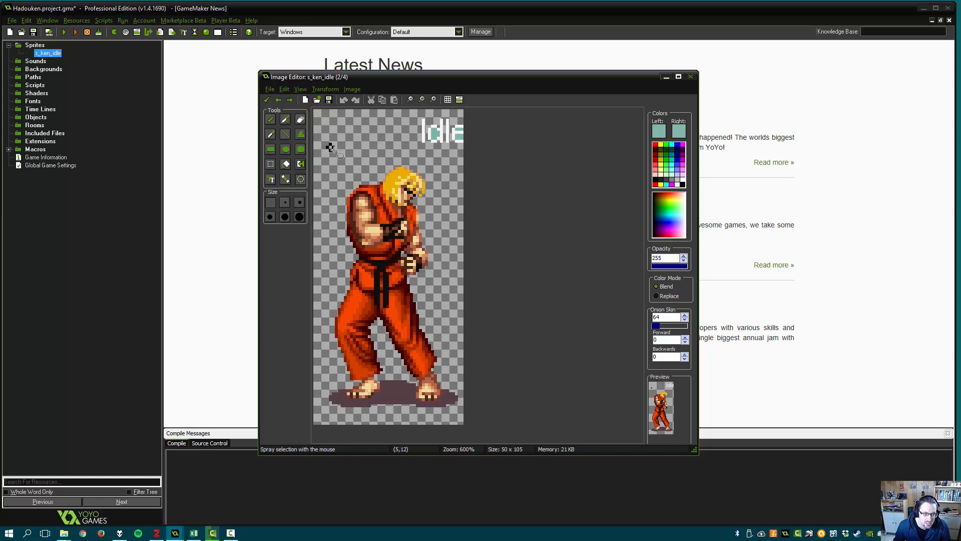
drag(328, 145, 428, 218)
click(270, 165)
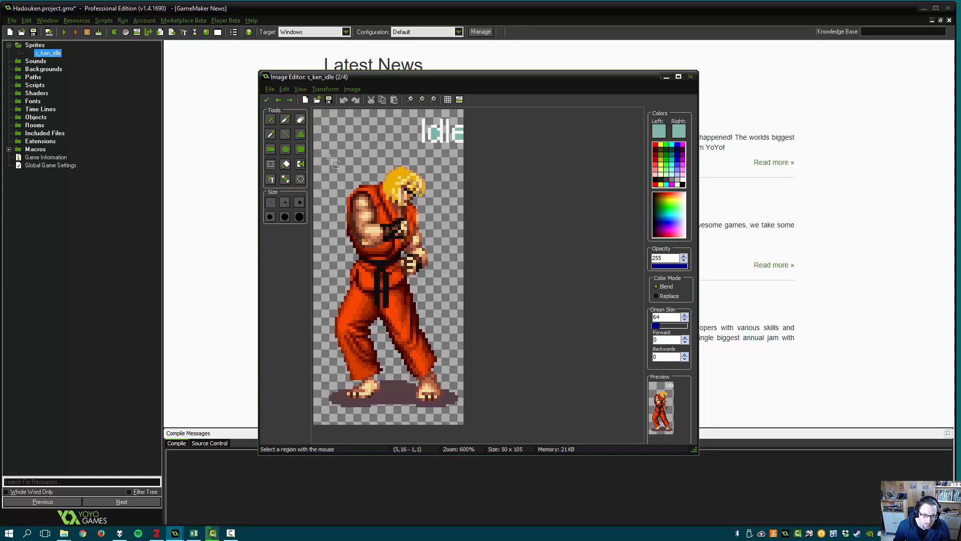
drag(329, 148, 509, 425)
drag(318, 135, 530, 435)
drag(324, 159, 521, 449)
drag(394, 313, 391, 313)
- Flip back and forth between frames 1 and 2 to check that Ken's feet and shadow line up
click(280, 100)
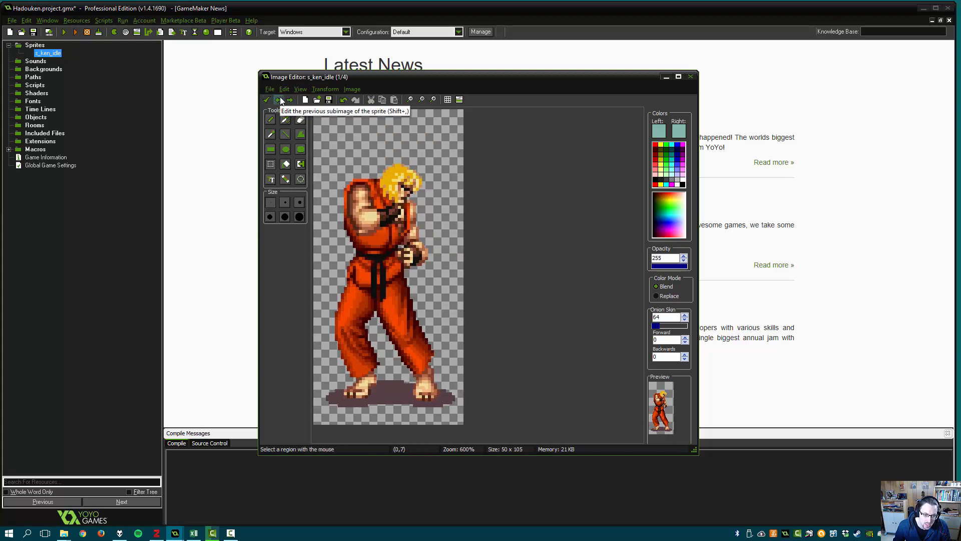
click(288, 100)
click(279, 100)
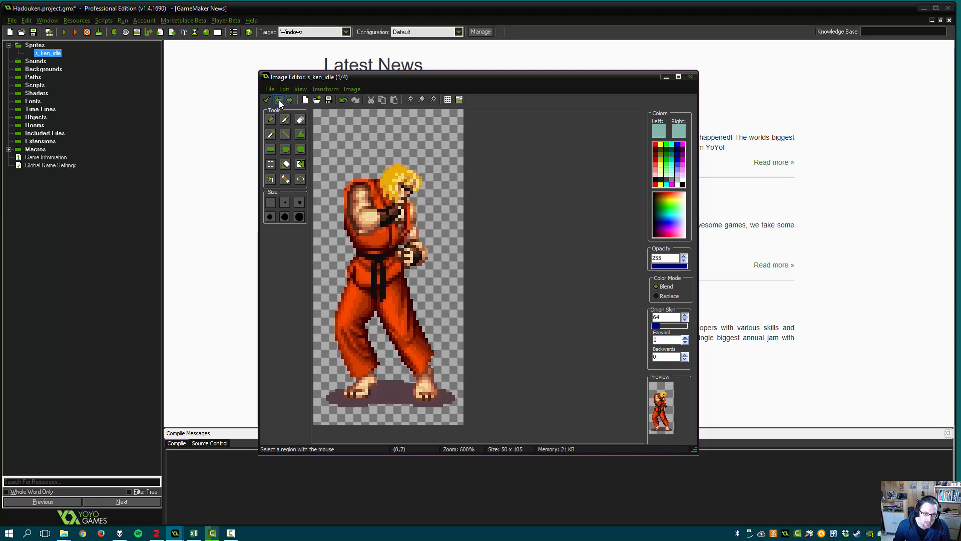
click(290, 100)
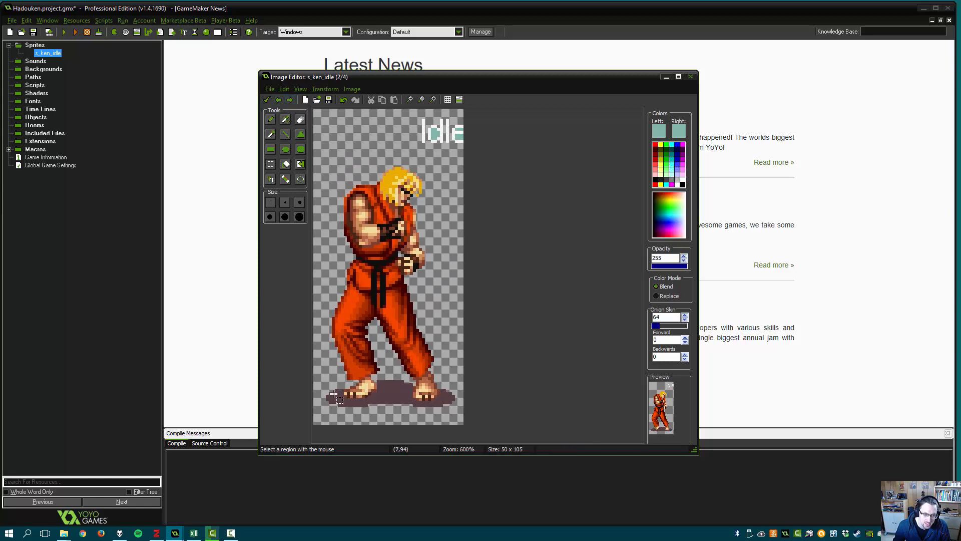
click(278, 100)
click(288, 101)
click(278, 100)
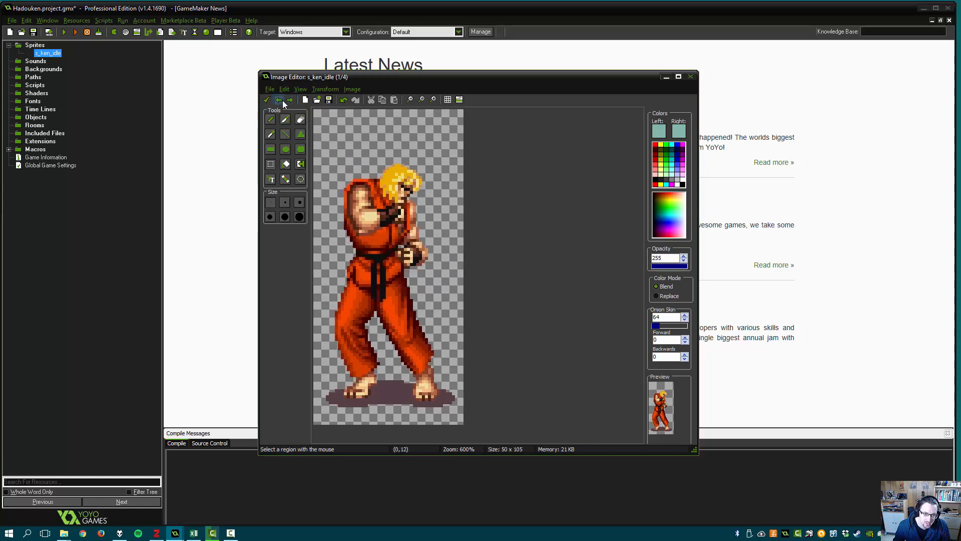
- Select the leftover "Idle" text above Ken in frame 2 and delete it
click(289, 100)
drag(406, 113, 427, 124)
drag(575, 190, 645, 149)
key(Delete)
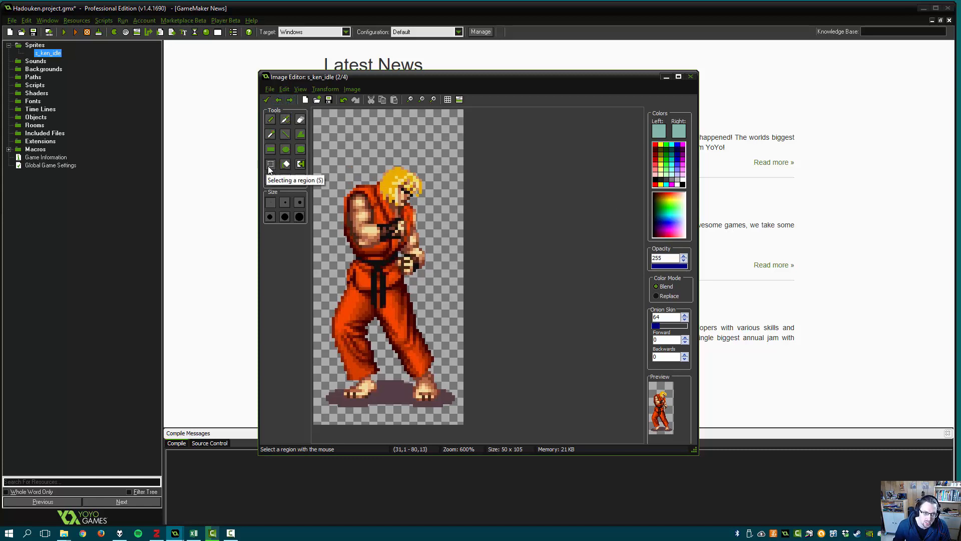
- Select the region around Ken in frame 3 and shift it about 1 pixel to the left
click(295, 99)
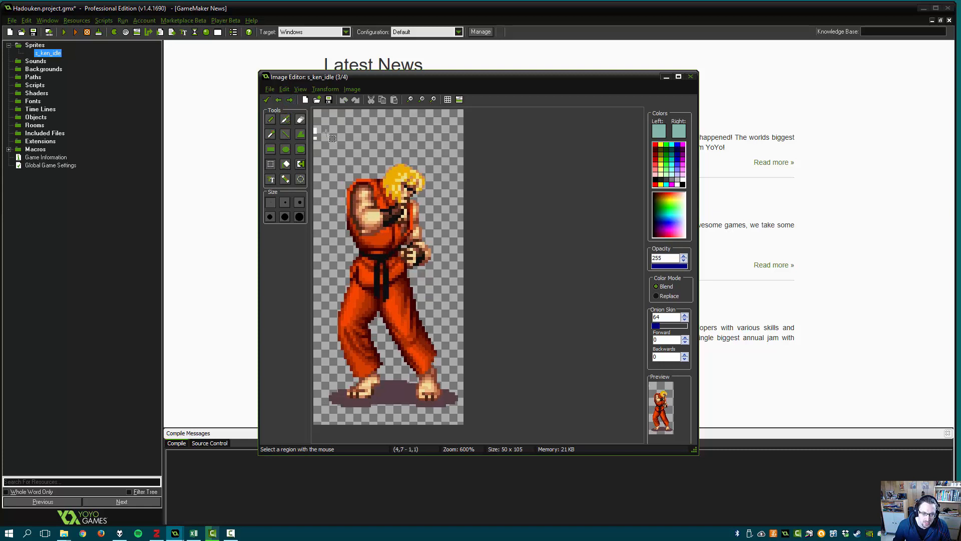
drag(325, 131, 608, 443)
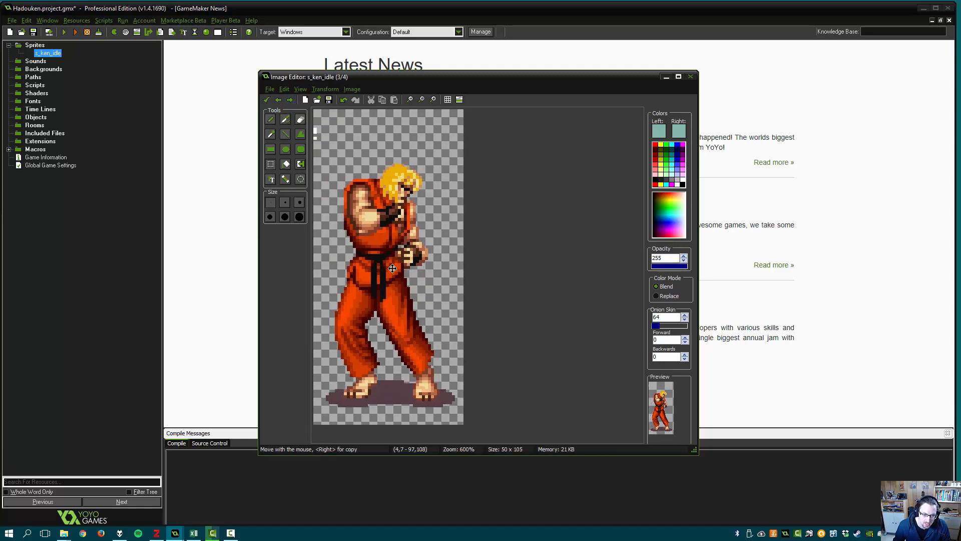
- Cycle through all four frames, starting from frame 1, to check that Ken's feet and shadow line up
click(278, 101)
click(278, 101)
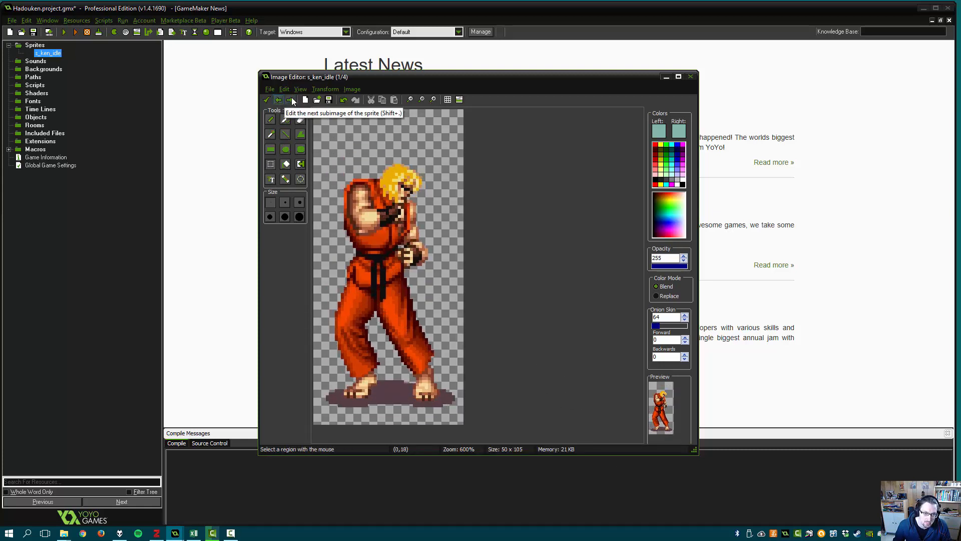
click(293, 101)
click(293, 100)
click(293, 100)
click(292, 100)
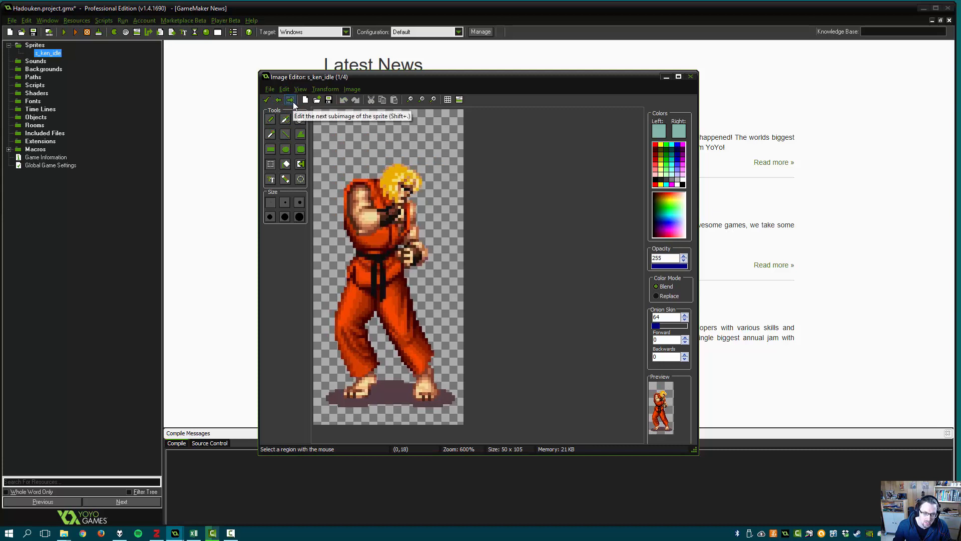
click(292, 100)
click(293, 101)
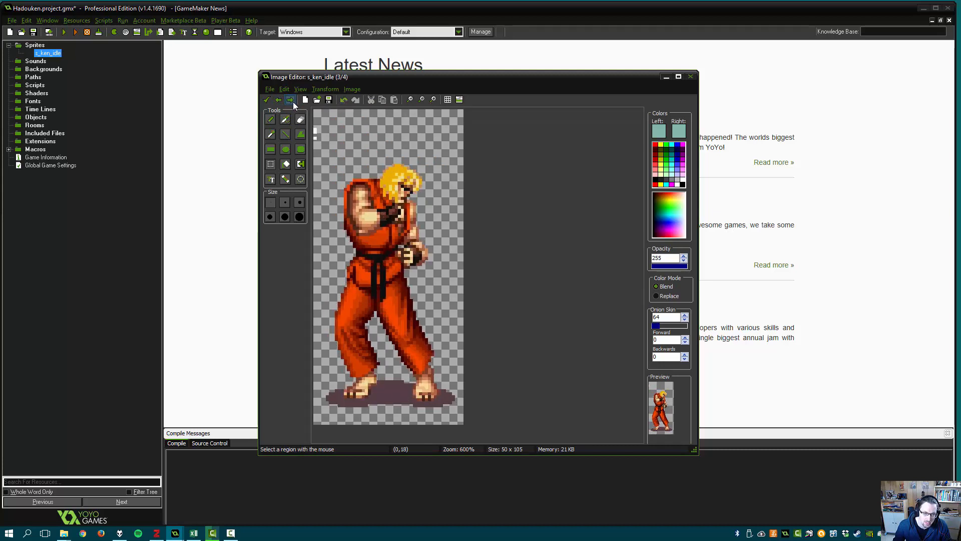
click(293, 100)
click(293, 101)
click(293, 101)
click(293, 101)
click(293, 101)
click(293, 101)
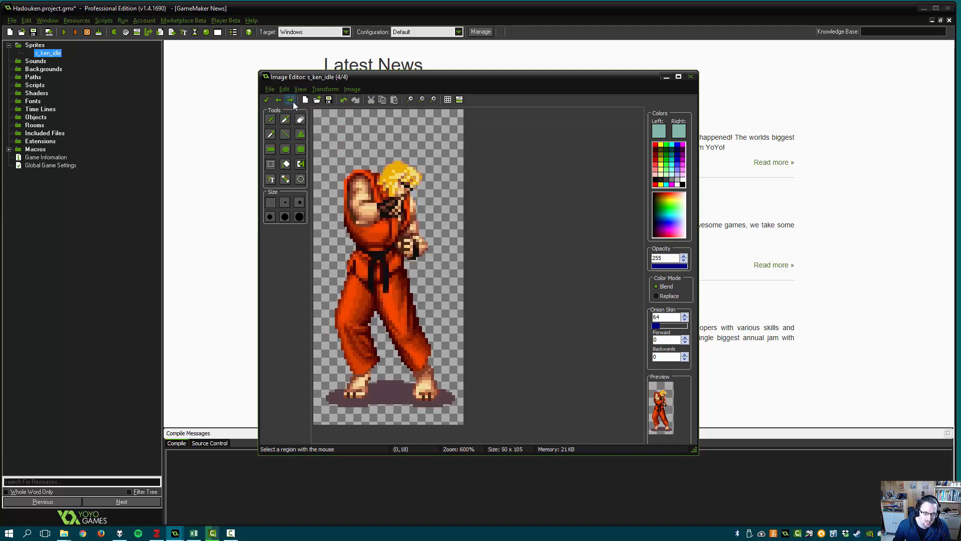
click(293, 101)
- Keep the alignment edits, and delete the leftover white text pixels beside Ken in frame 3
click(268, 104)
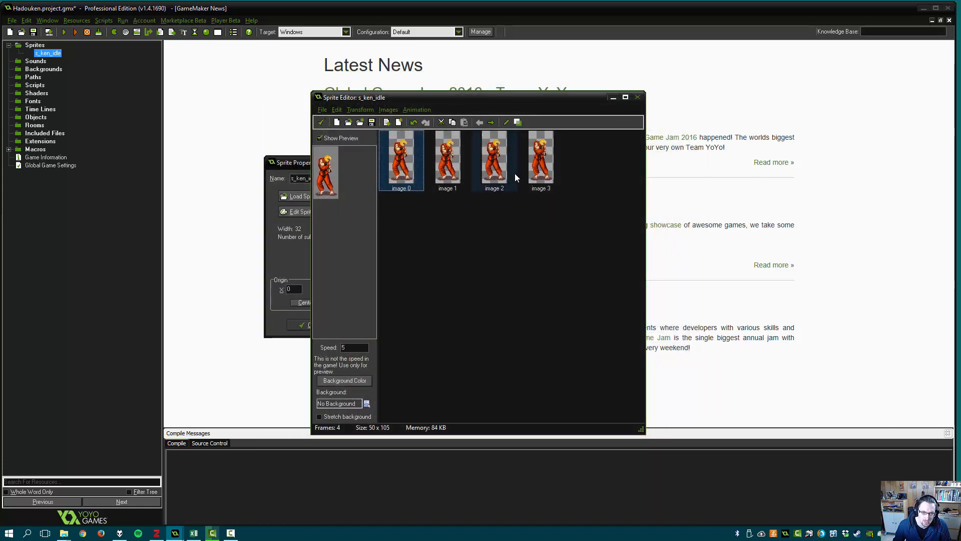
double_click(487, 146)
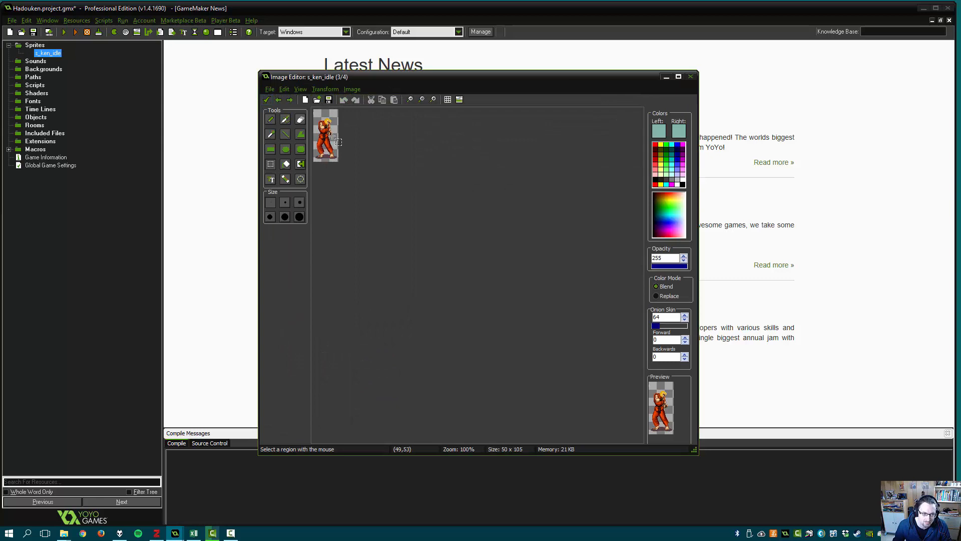
scroll(331, 136, up, 6)
scroll(321, 134, down, 1)
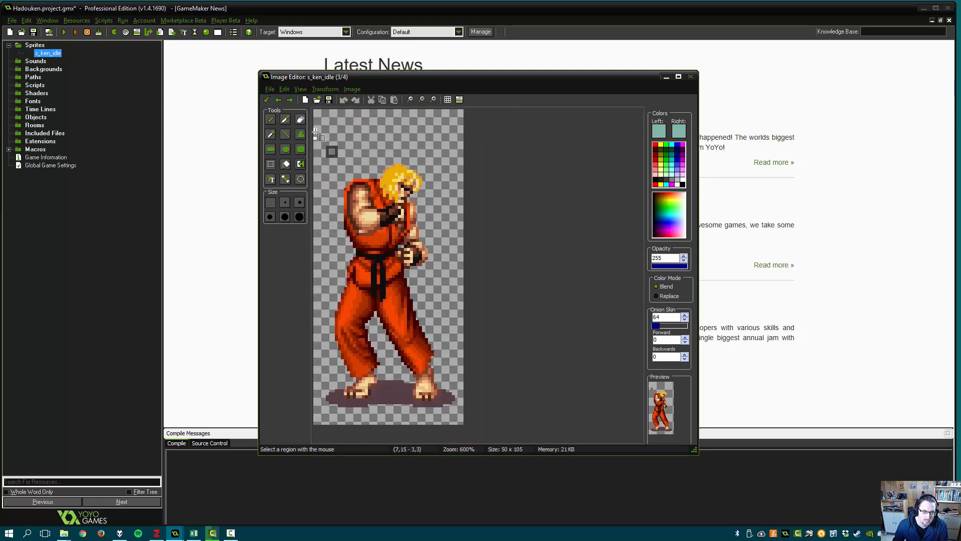
drag(315, 132, 309, 114)
key(Delete)
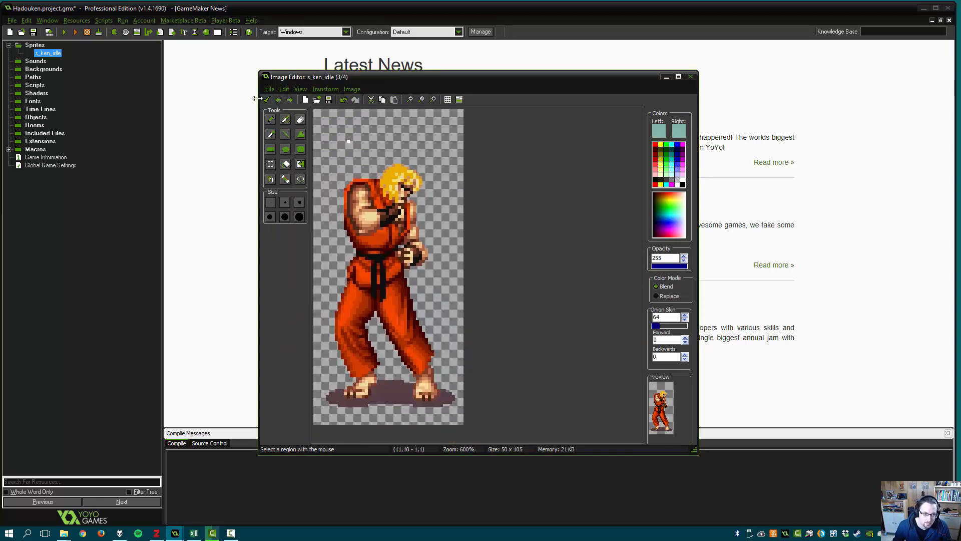
click(265, 99)
- Step through the enlarged frames from frame 1 again to check for leftover marks and misalignment
double_click(397, 146)
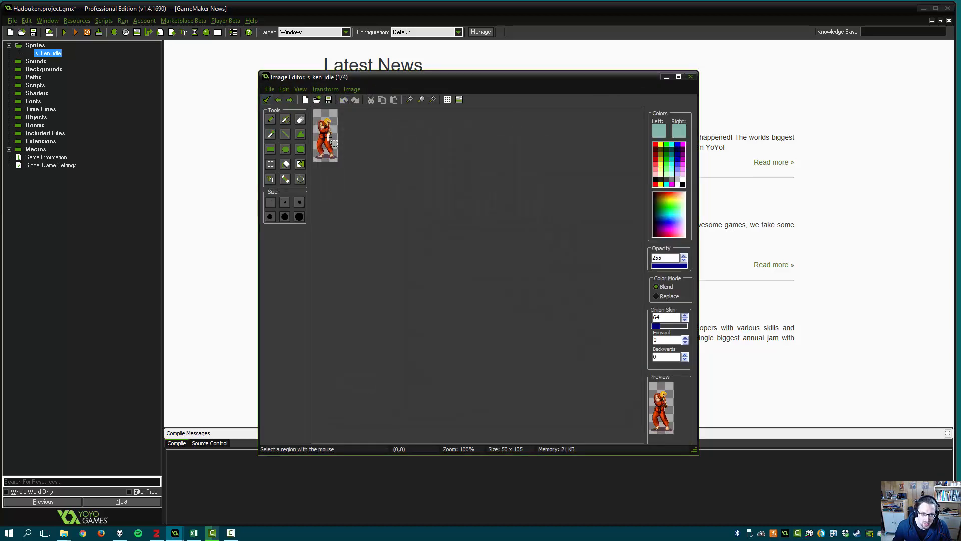
scroll(328, 136, up, 4)
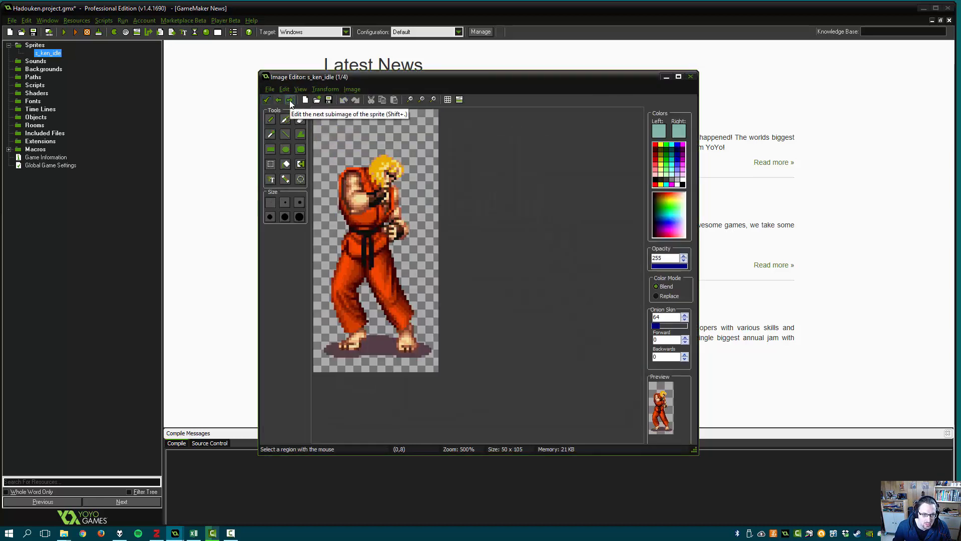
click(291, 101)
click(290, 101)
click(291, 101)
click(290, 101)
click(290, 101)
click(291, 101)
click(290, 102)
click(291, 102)
- Accept the edited frames and confirm the properties of s_ken_idle
click(266, 99)
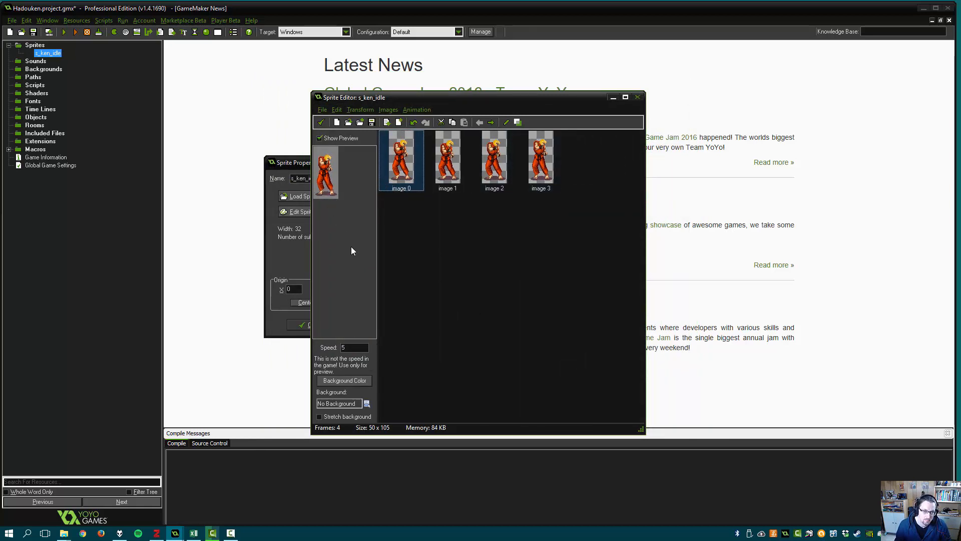
click(321, 123)
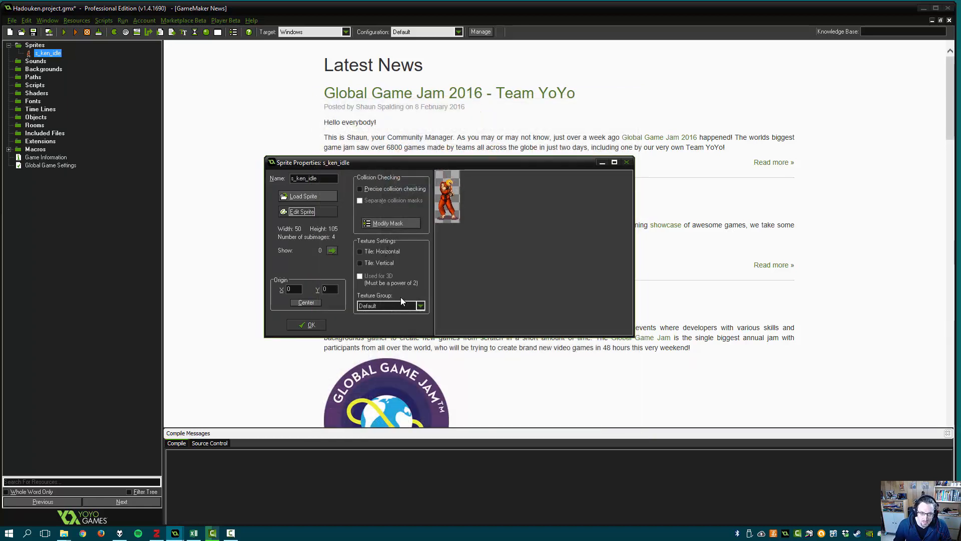
click(308, 324)
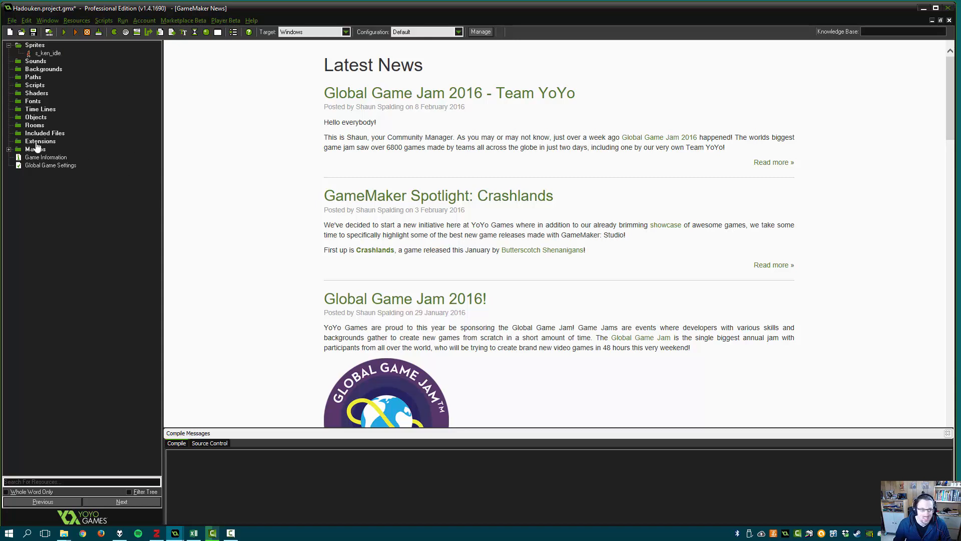
- Create a new background resource in the project
right_click(31, 70)
click(44, 79)
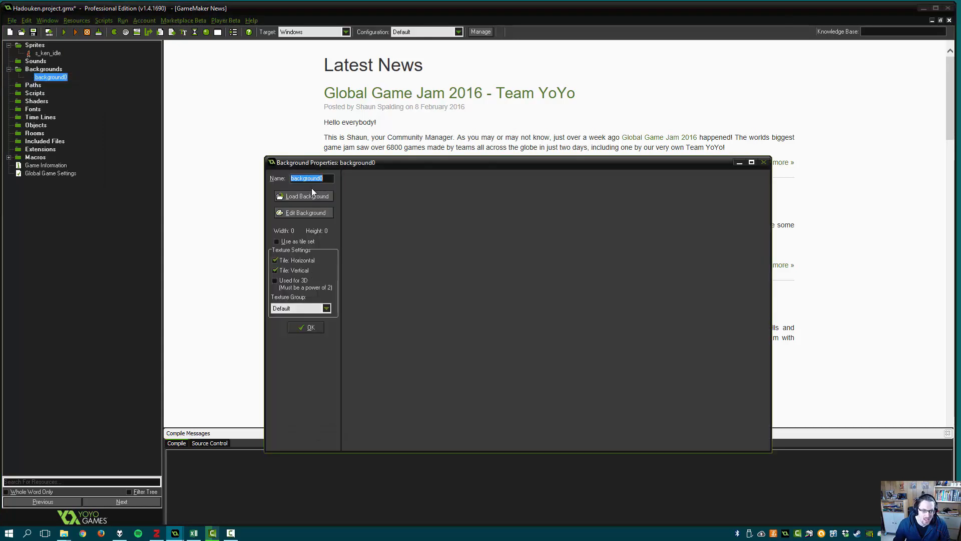
click(311, 195)
key(Escape)
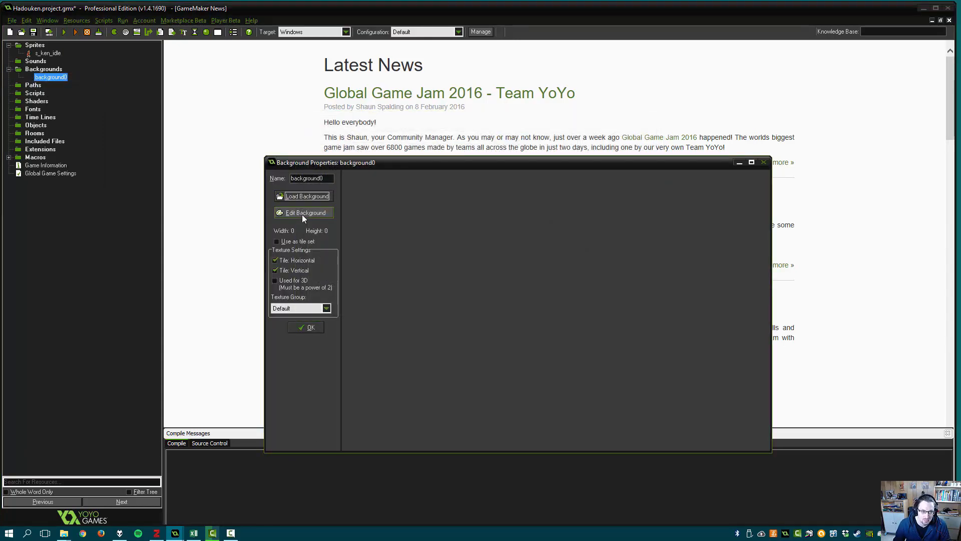
click(302, 213)
click(267, 91)
click(331, 179)
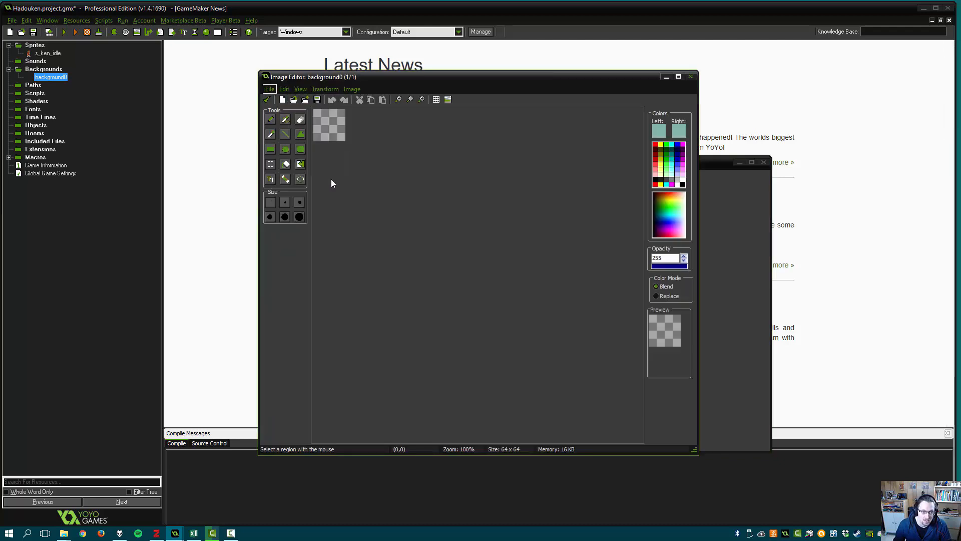
click(267, 99)
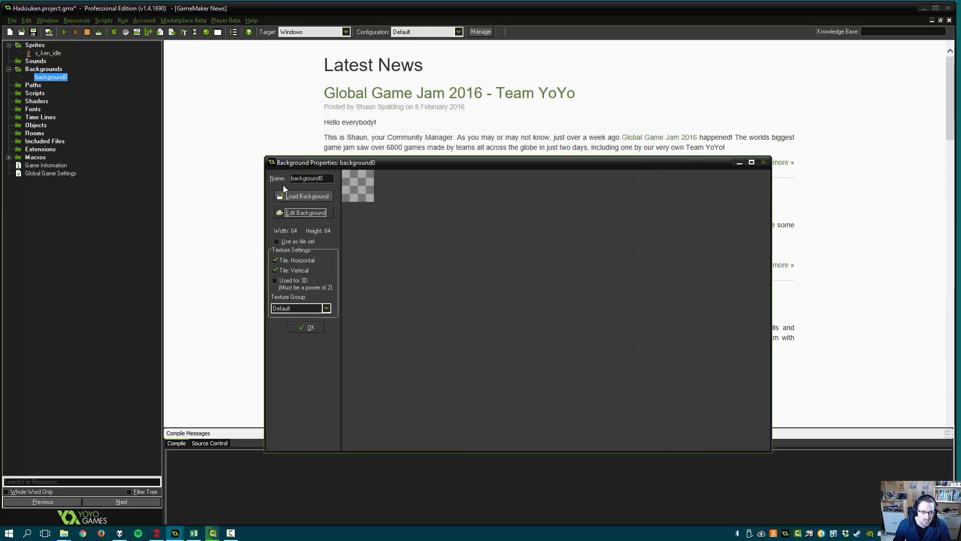
- Load the reclining Buddha stage image from the Desktop's Resources folder into background0 and confirm its properties
click(296, 196)
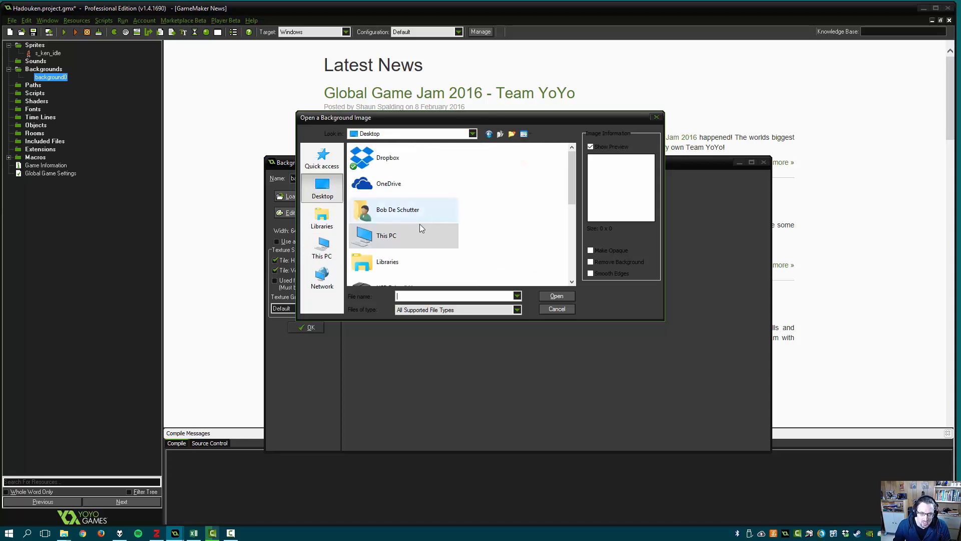
scroll(418, 229, down, 5)
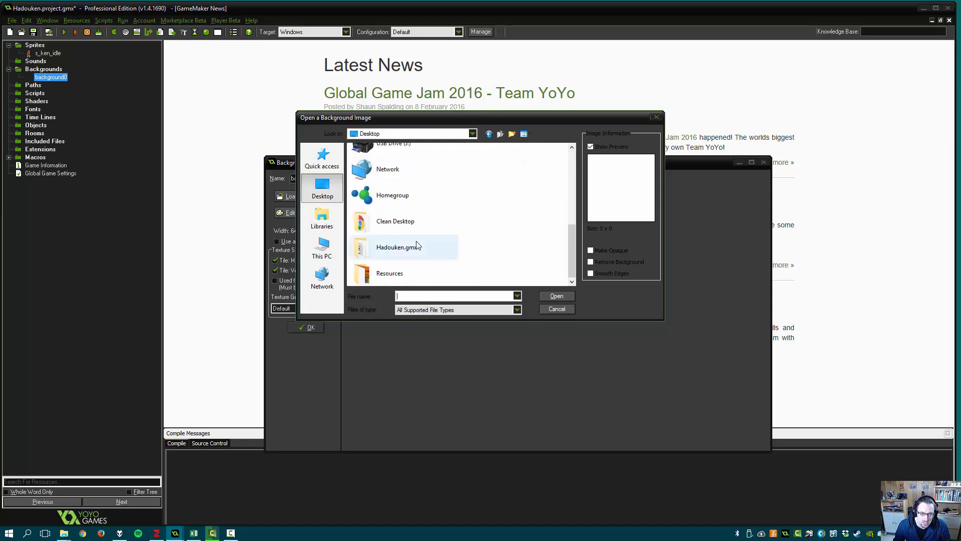
double_click(400, 272)
double_click(377, 187)
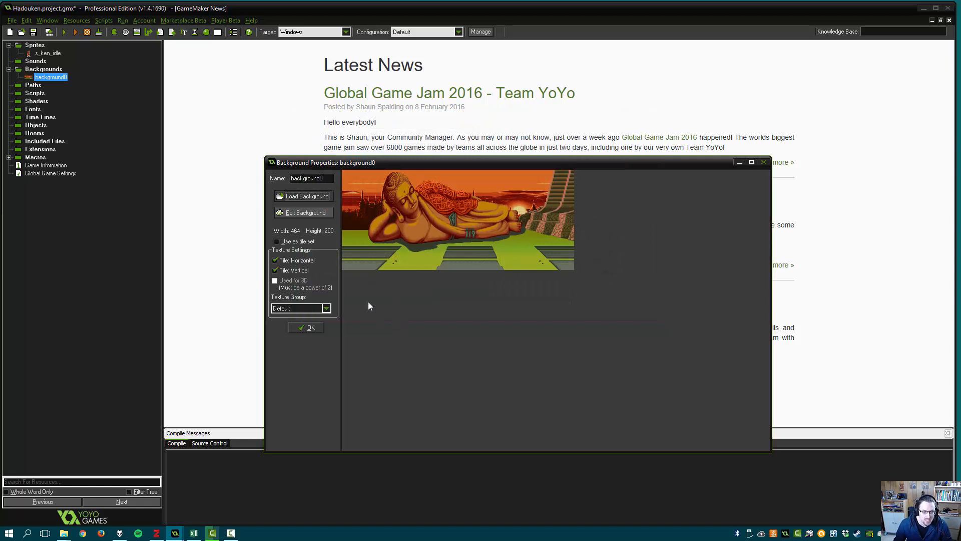
click(306, 329)
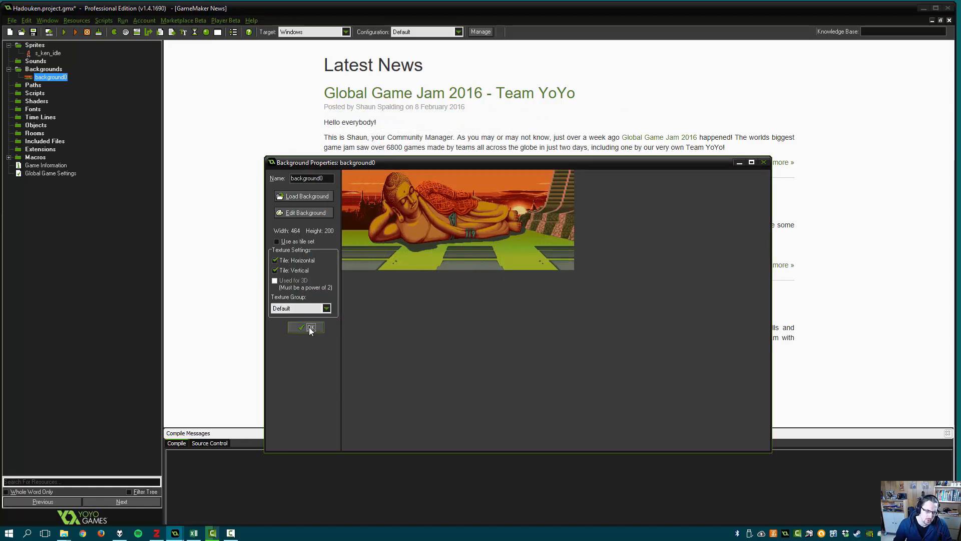
click(309, 328)
- Create a new room and set its width to 464 and its height to 200
click(35, 133)
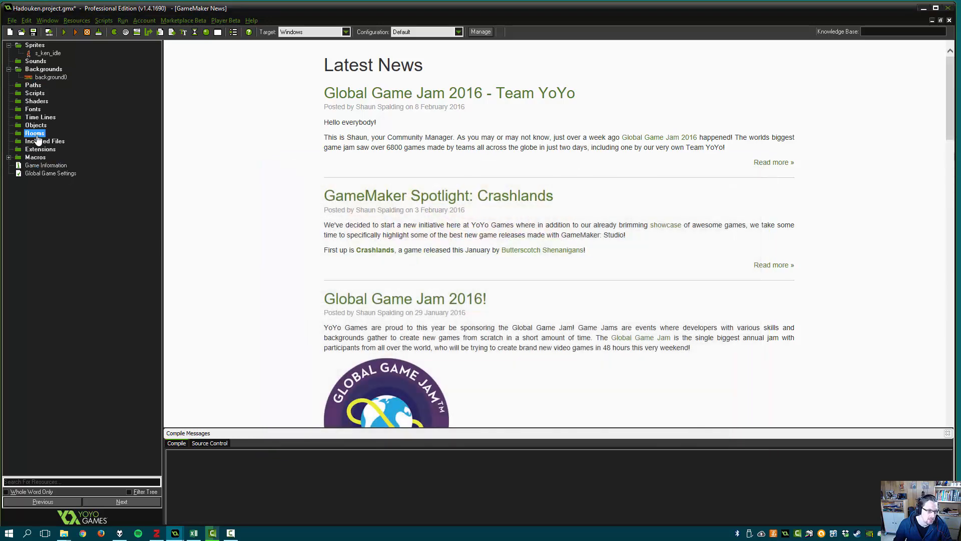
right_click(38, 139)
click(44, 143)
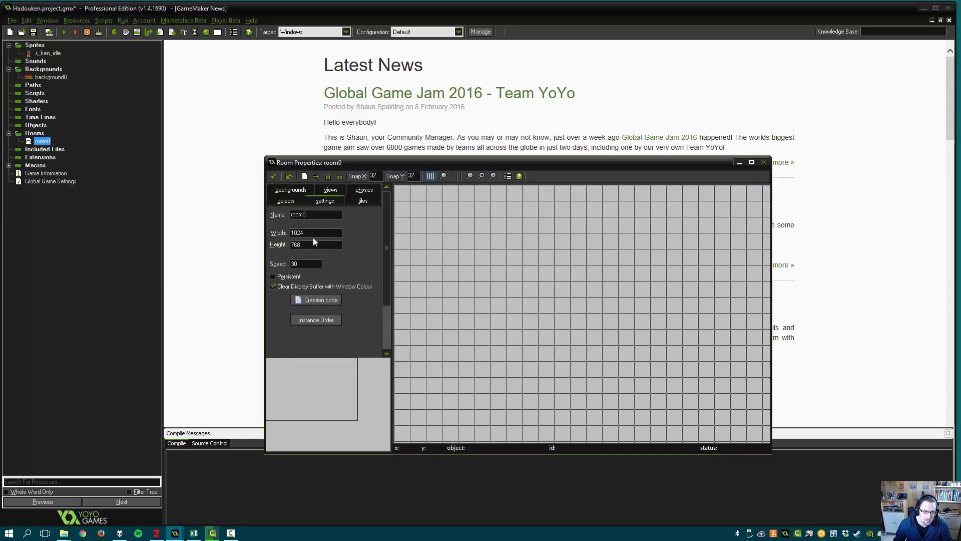
text(464)
key(Tab)
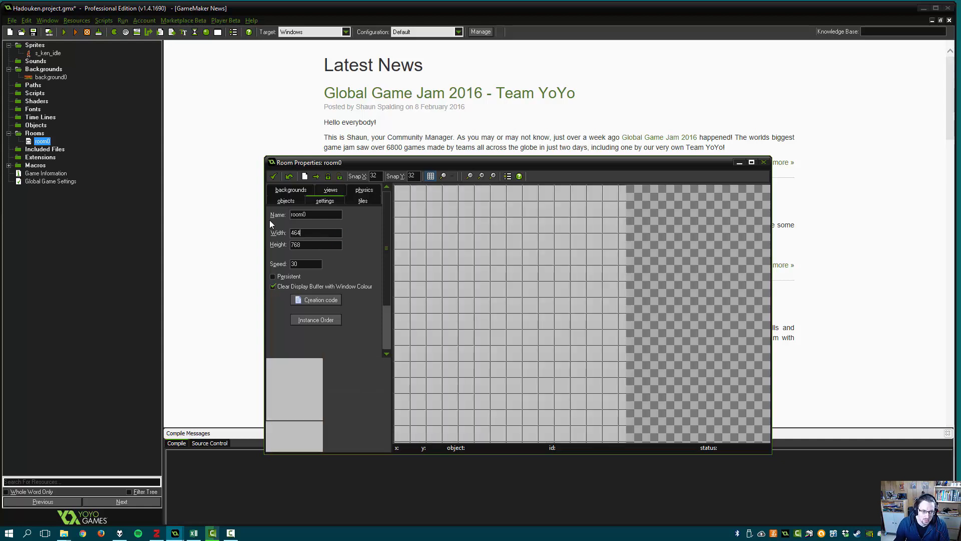
text(200)
key(Tab)
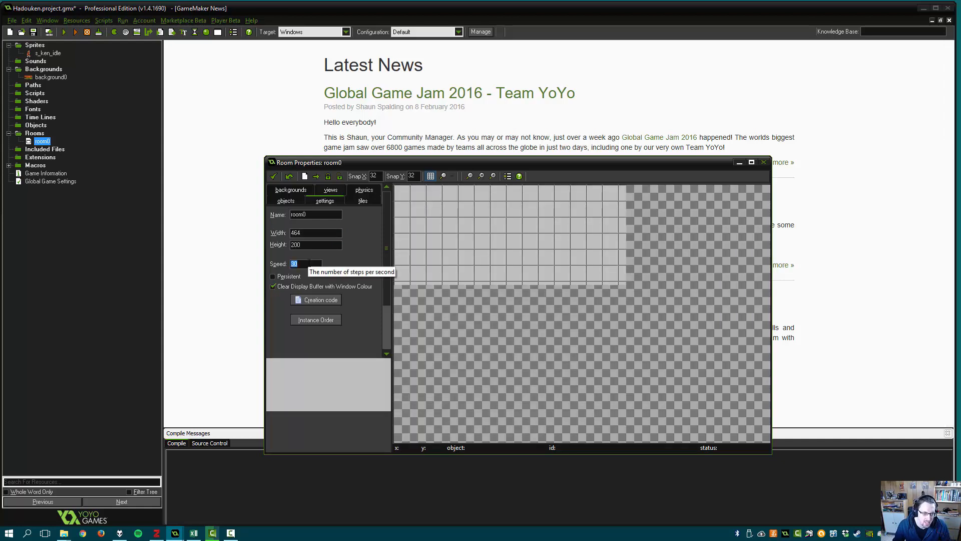
click(299, 189)
click(329, 199)
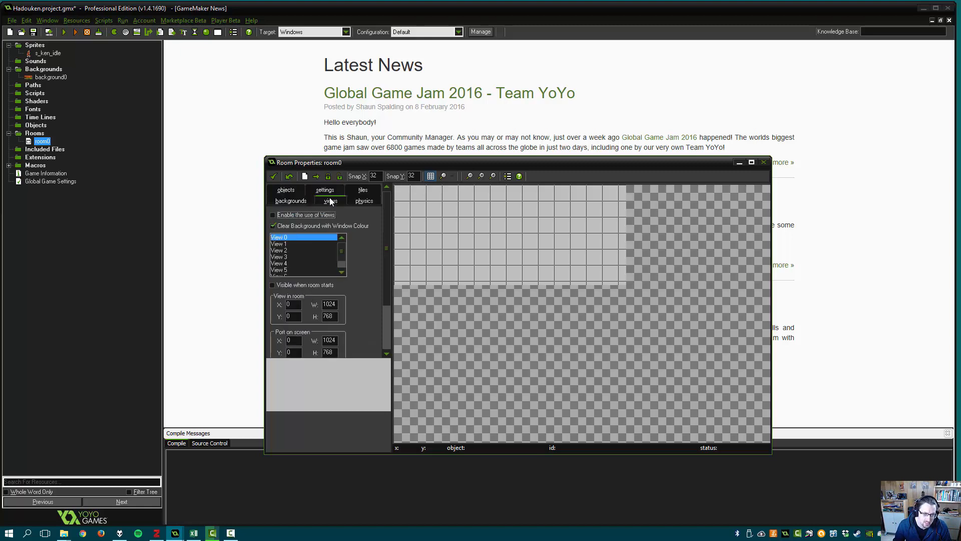
click(329, 193)
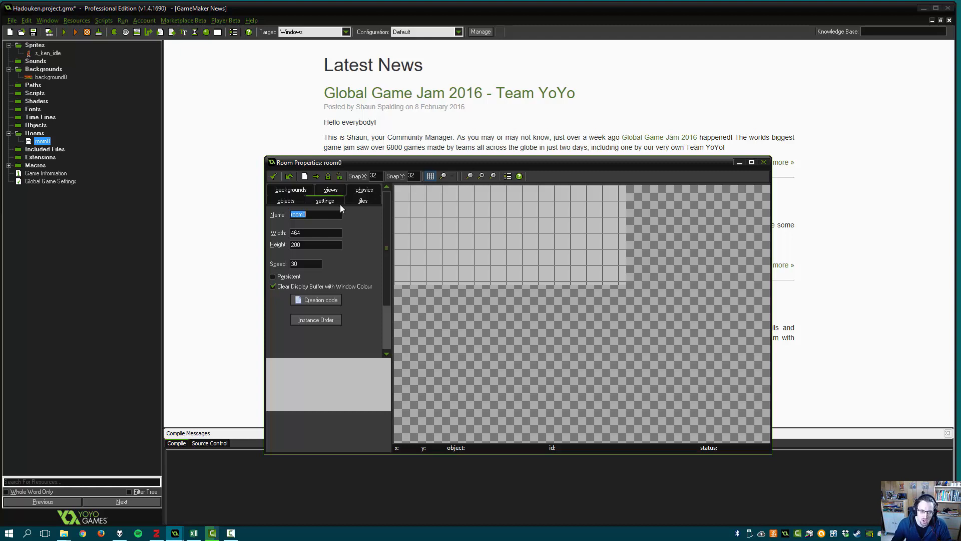
click(290, 200)
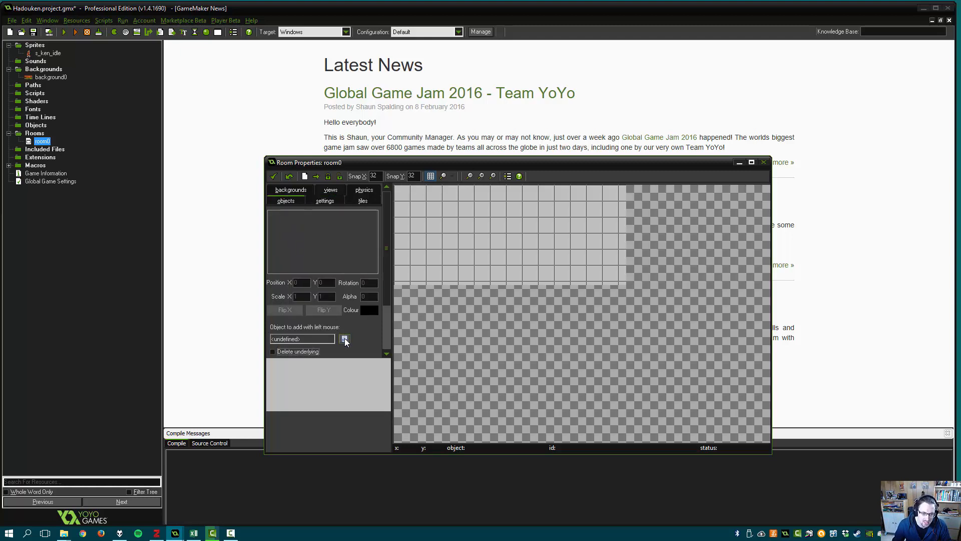
- Assign background0 to the room's Background 0 slot and save the room
click(291, 190)
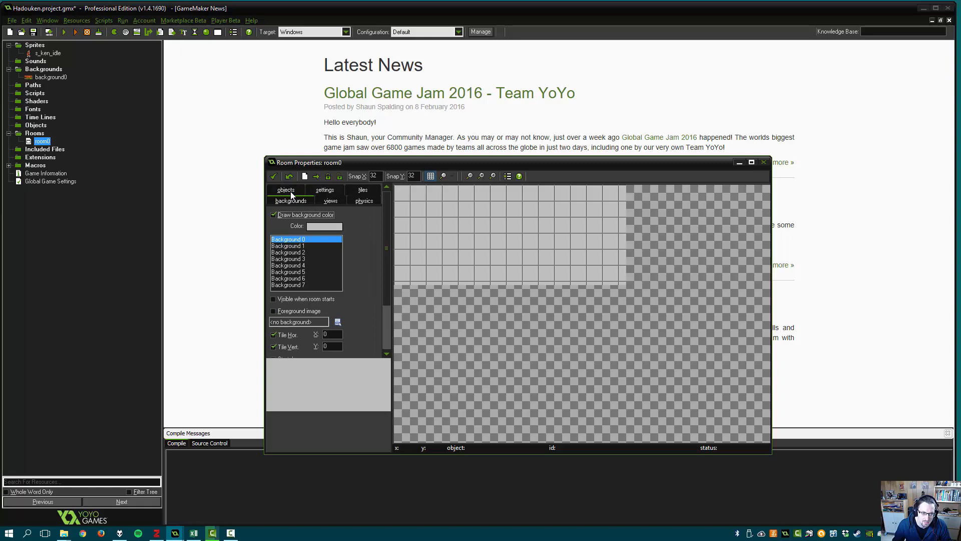
click(338, 322)
click(359, 344)
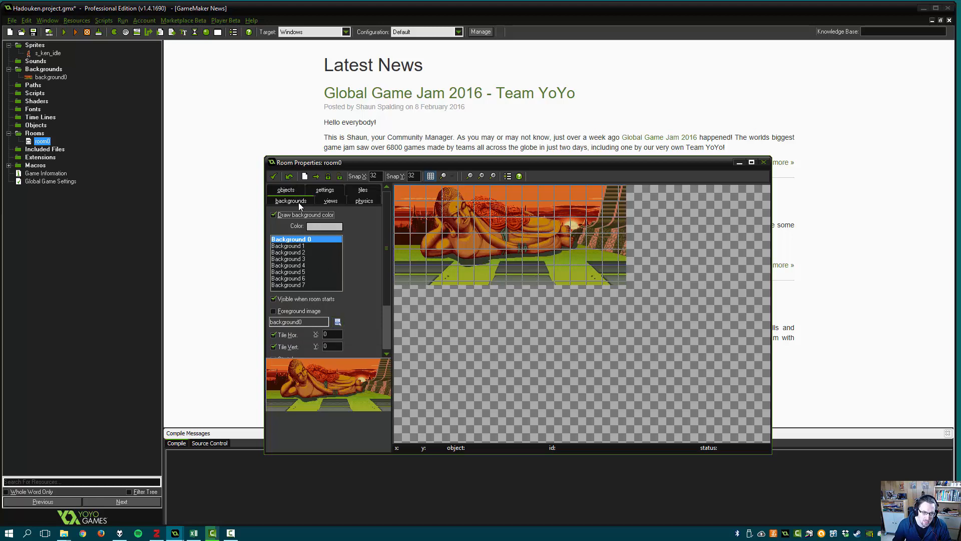
click(279, 176)
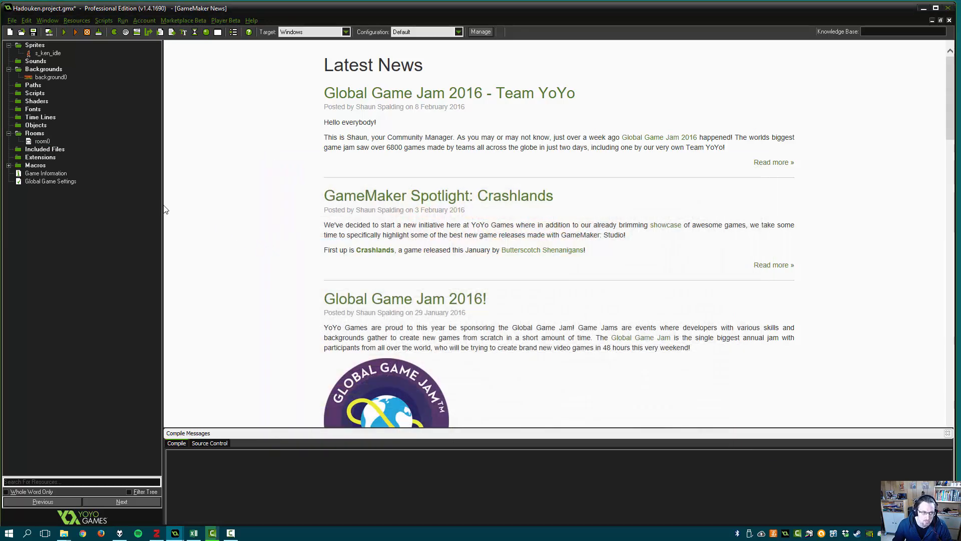
- Open room0's object placement settings and create a new object resource named o_player
double_click(42, 142)
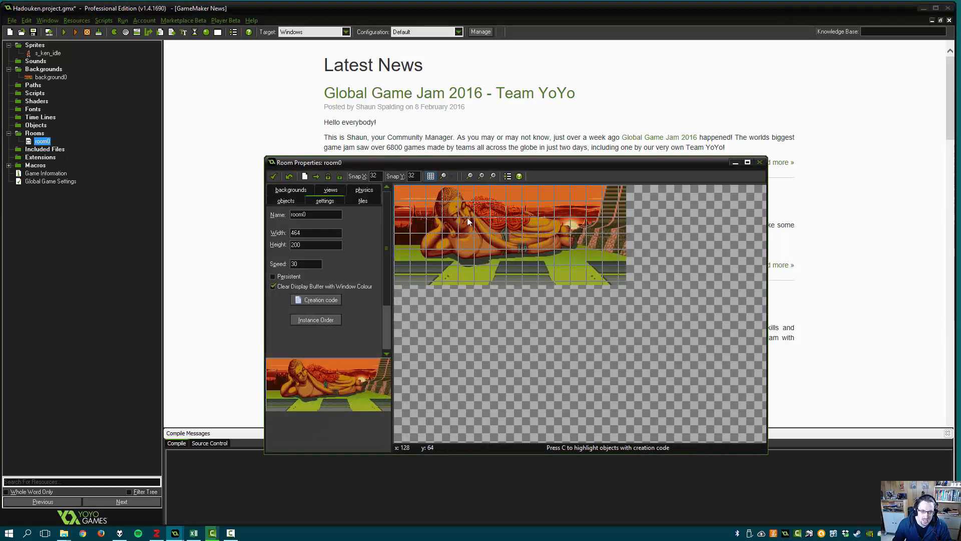
click(288, 201)
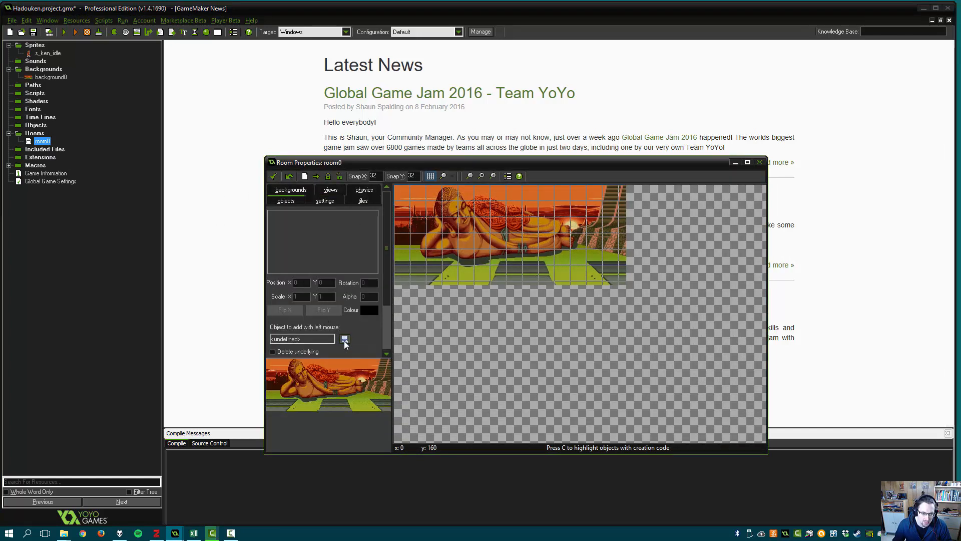
right_click(35, 125)
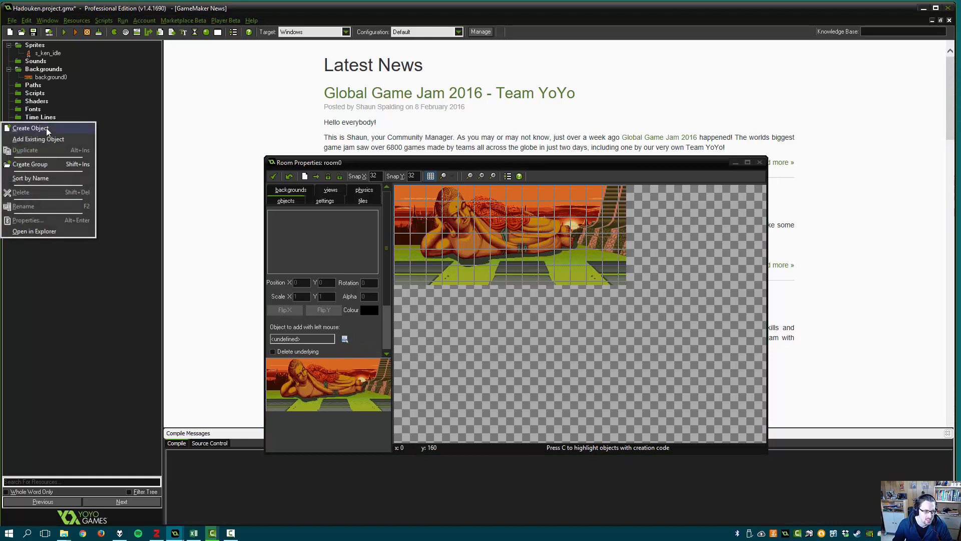
click(46, 127)
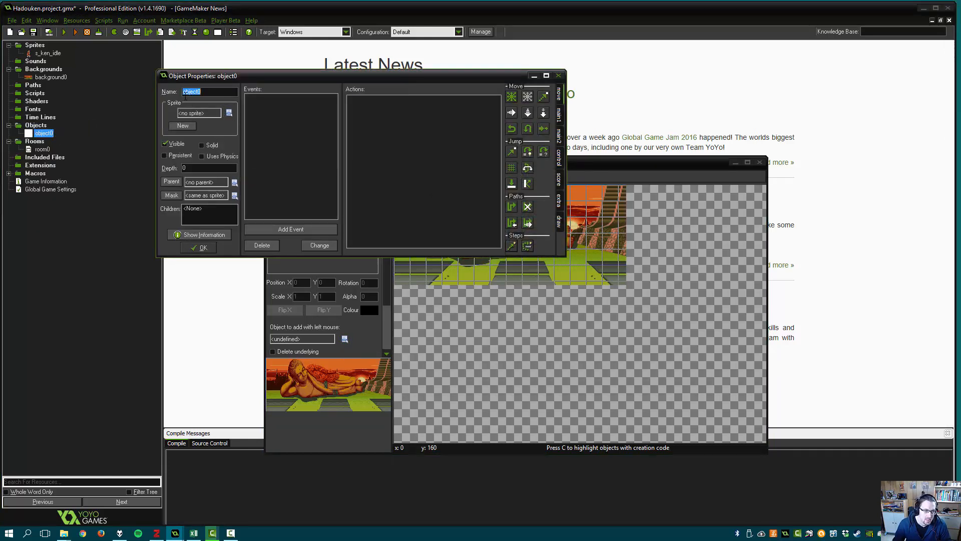
text(o_)
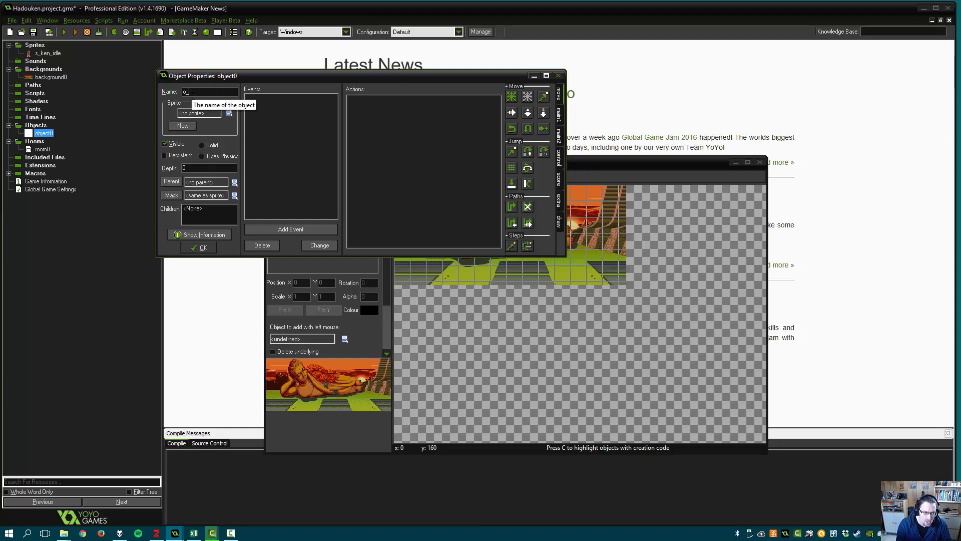
text(keplayer)
key(Tab)
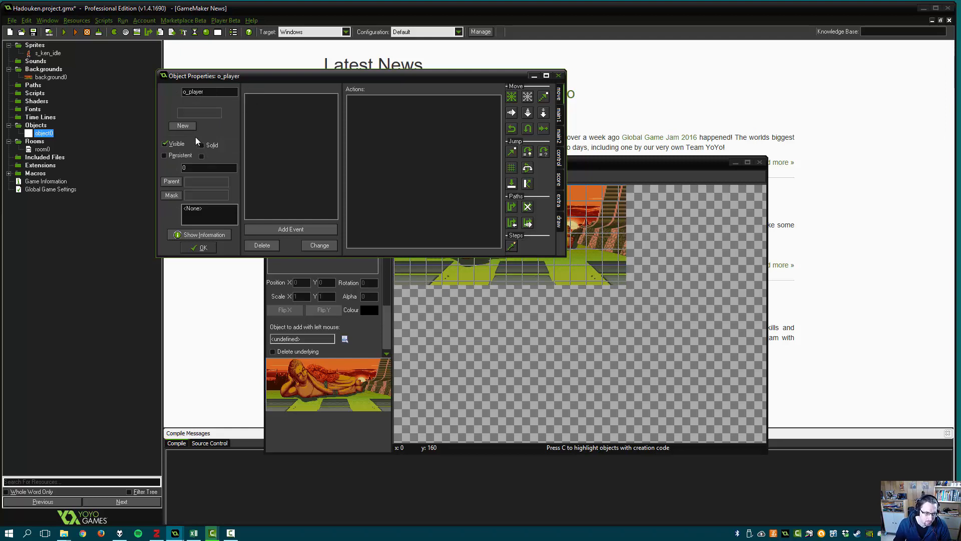
- Assign the s_ken_idle sprite to o_player and confirm the object's properties
click(229, 112)
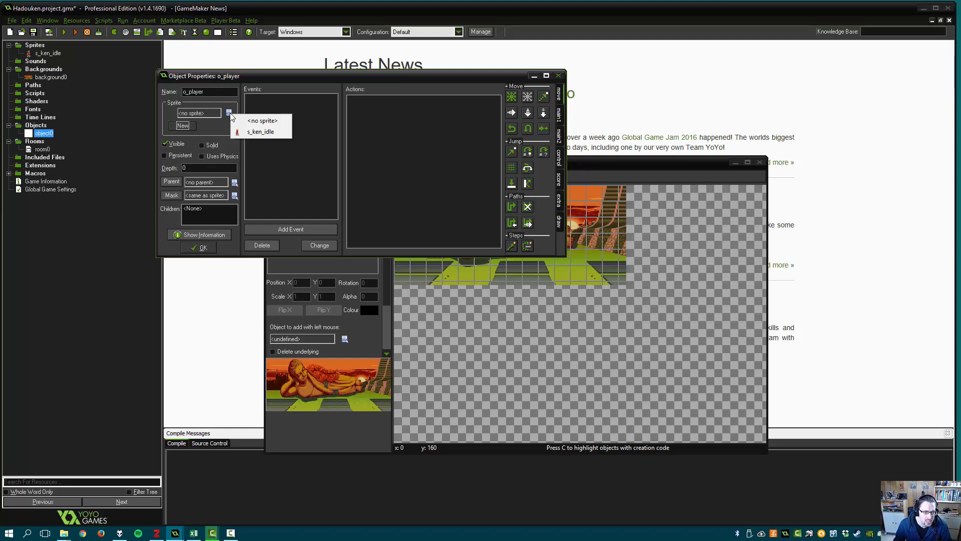
click(255, 131)
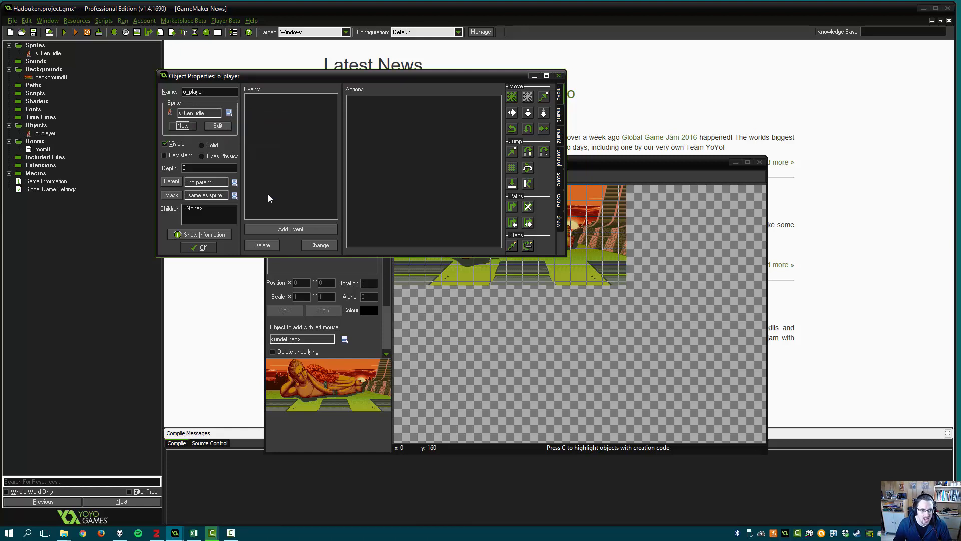
click(204, 247)
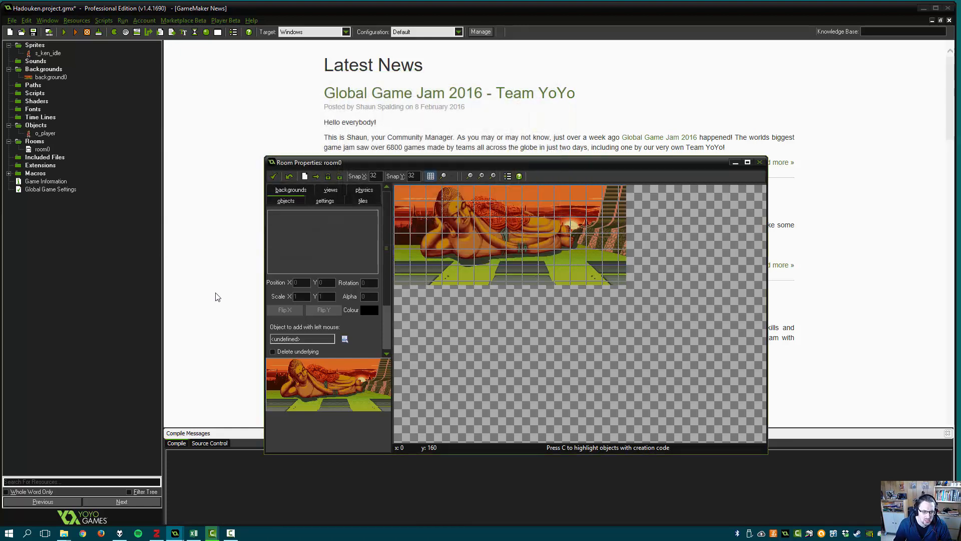
- Place an o_player instance at position 96, 96 in room0 and save the room
click(344, 339)
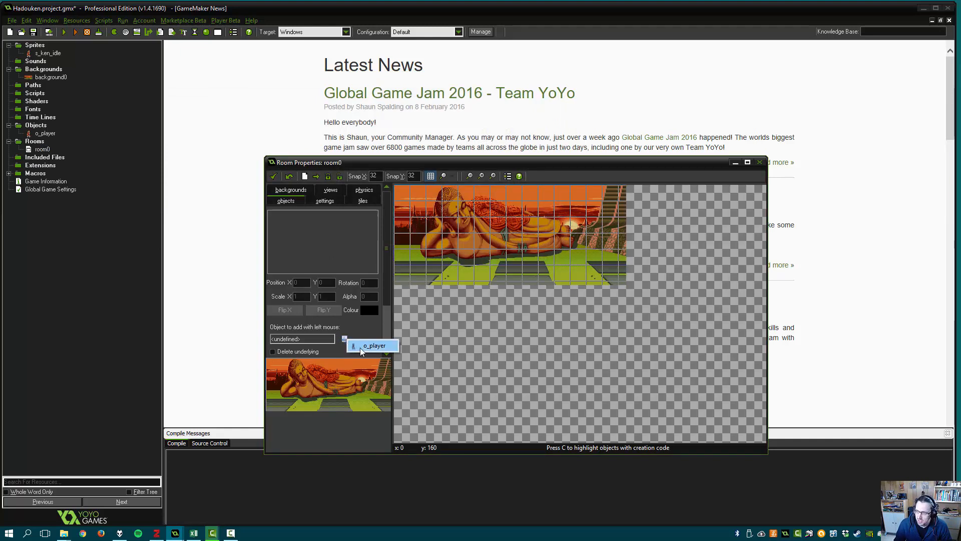
click(361, 347)
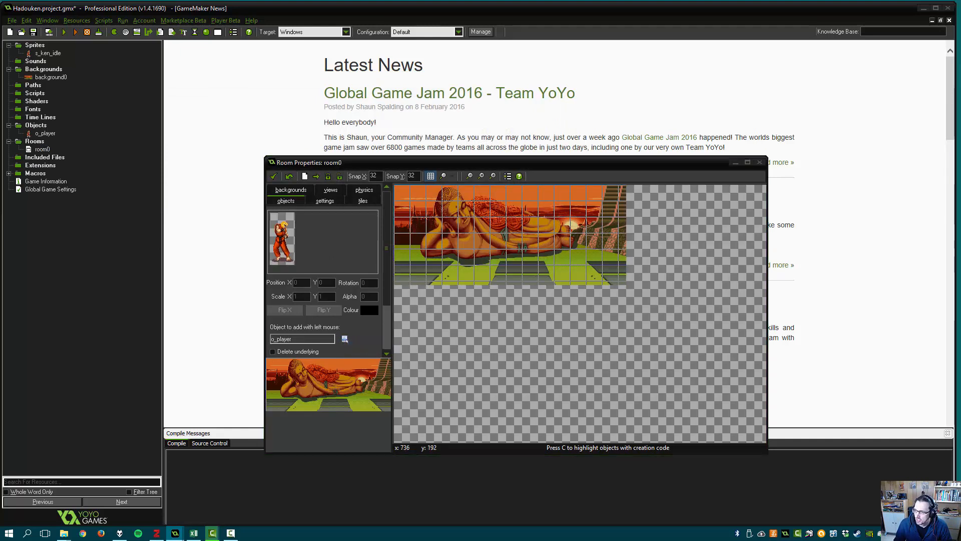
click(455, 279)
drag(460, 282, 456, 254)
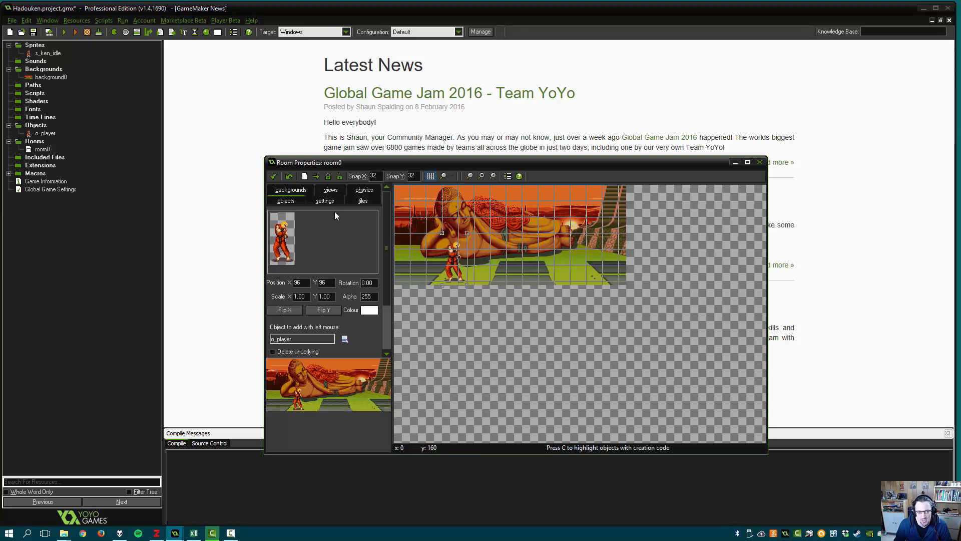
click(273, 175)
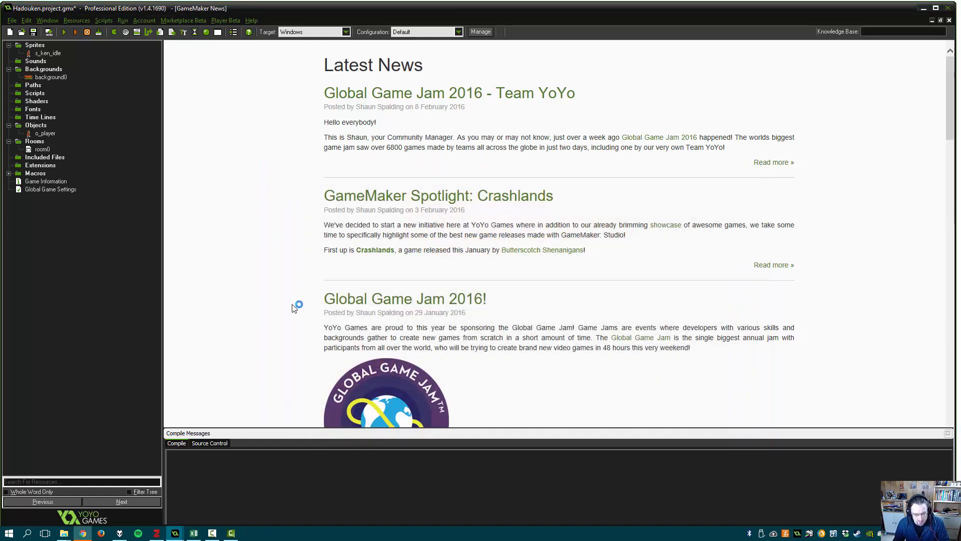
- Run the game to check Ken's idle animation on the stage and close the game window
click(64, 32)
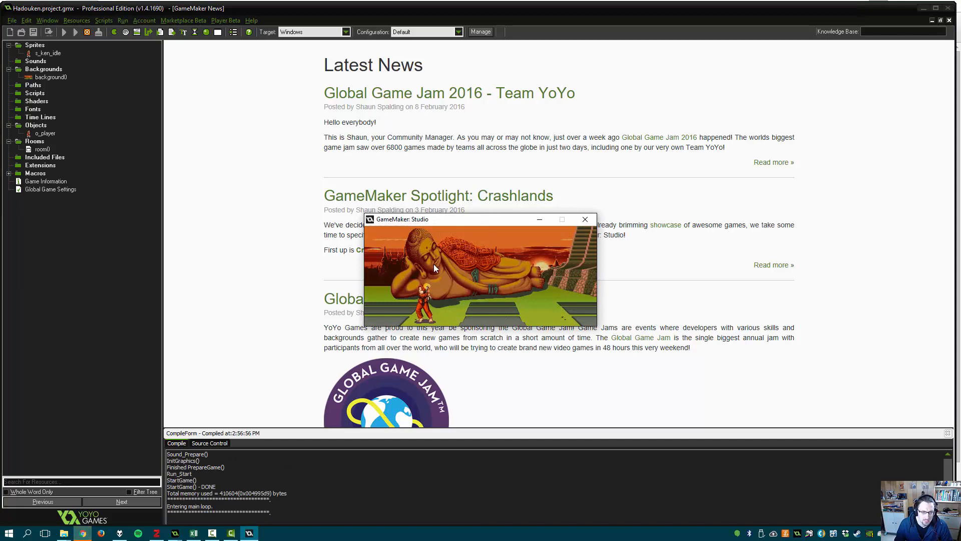
click(585, 220)
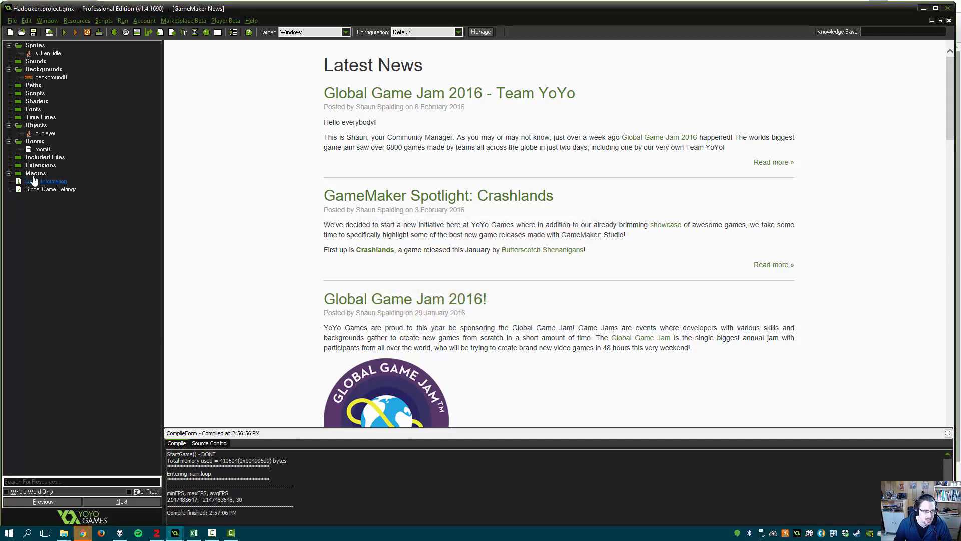
- Set room0's snap grid to 16 by 16, move the o_player instance up one grid cell and save the room
double_click(42, 149)
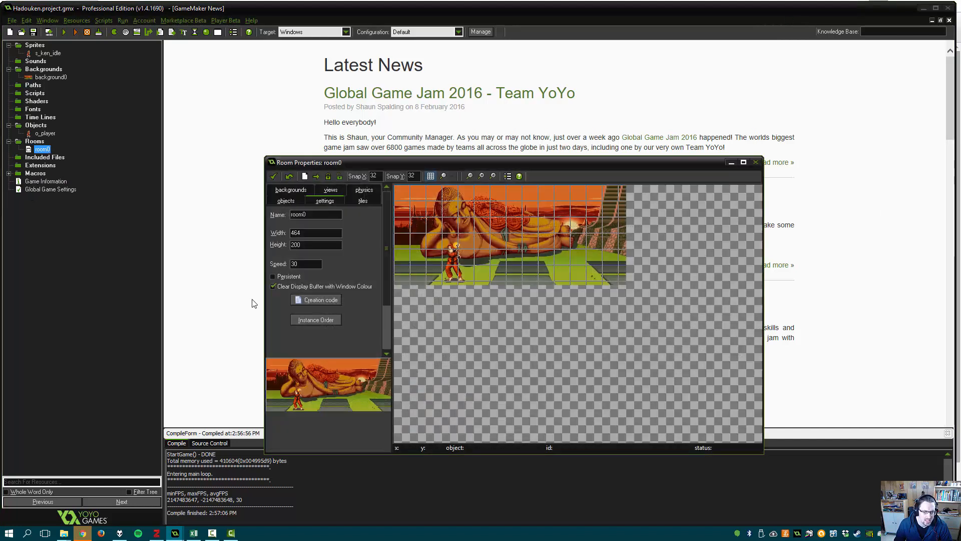
drag(379, 178, 307, 172)
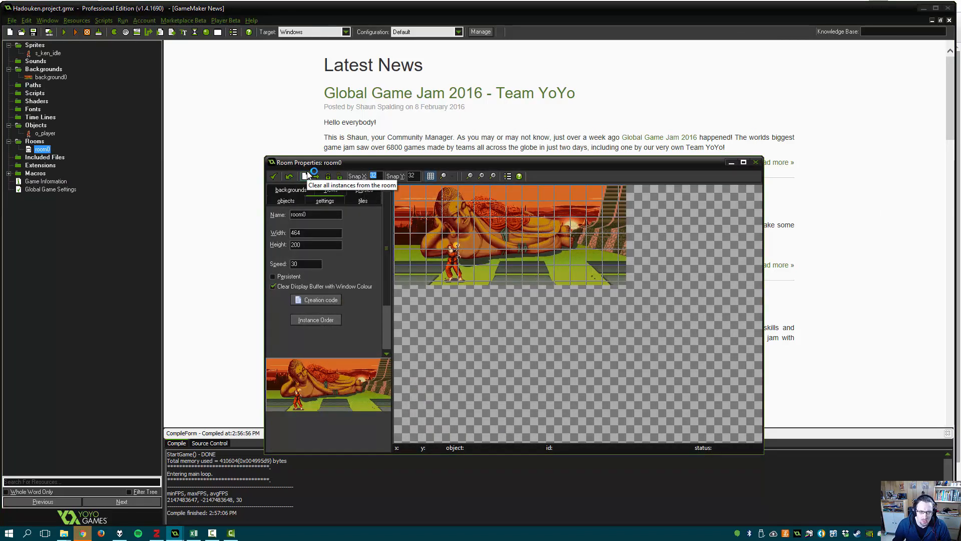
text(16)
key(Tab)
text(16)
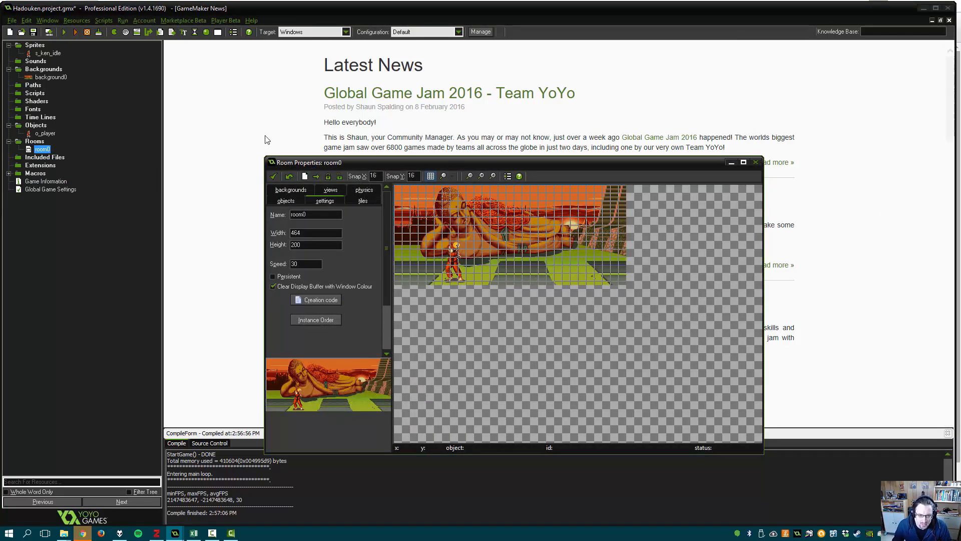
mouse_move(458, 265)
mouse_down()
mouse_move(461, 254)
mouse_move(451, 254)
mouse_up()
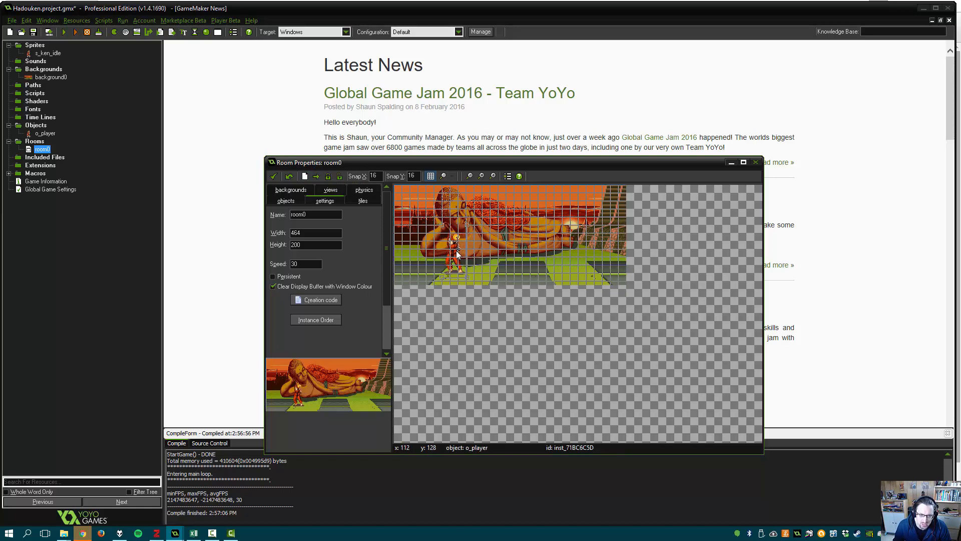
click(274, 177)
- Add a Create event to o_player and give it an Execute Code action
click(45, 134)
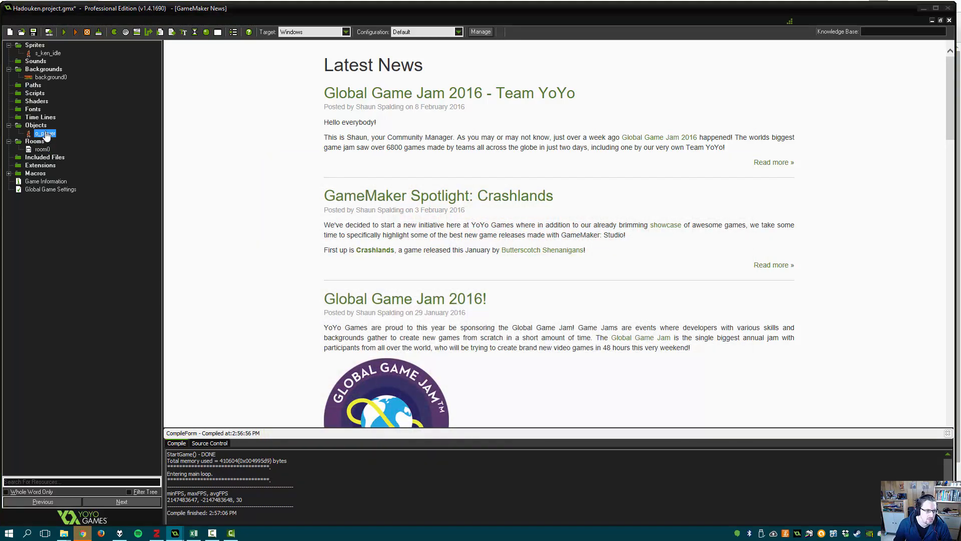
double_click(46, 133)
drag(380, 77, 490, 117)
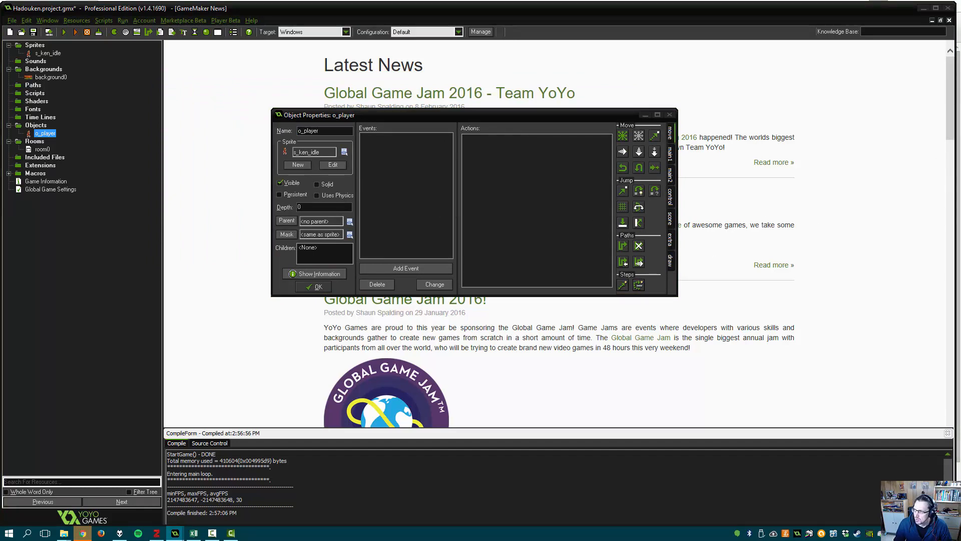
click(428, 266)
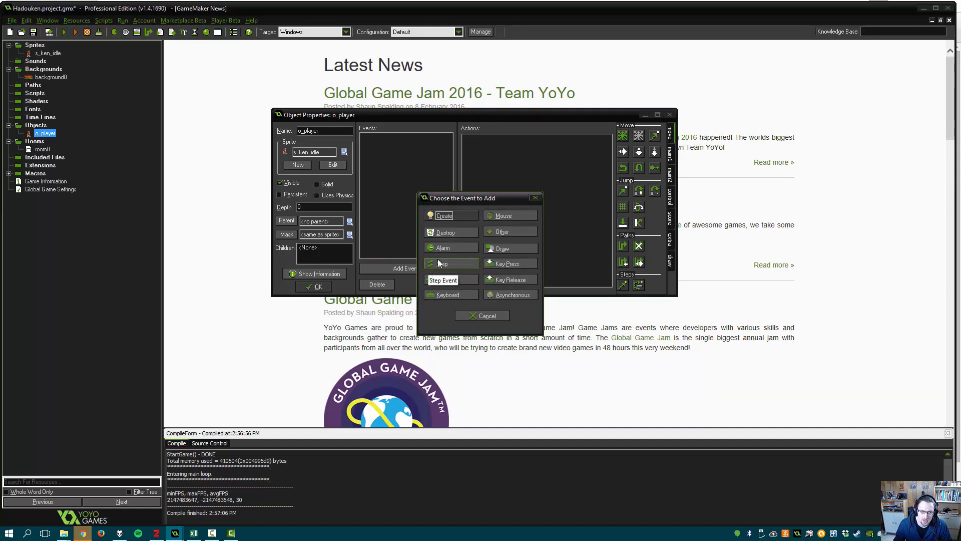
click(449, 214)
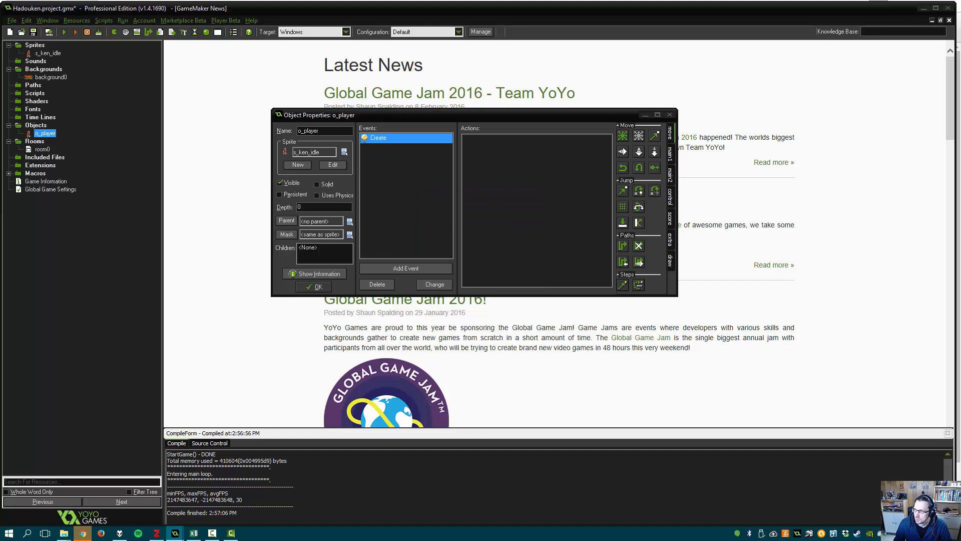
click(670, 200)
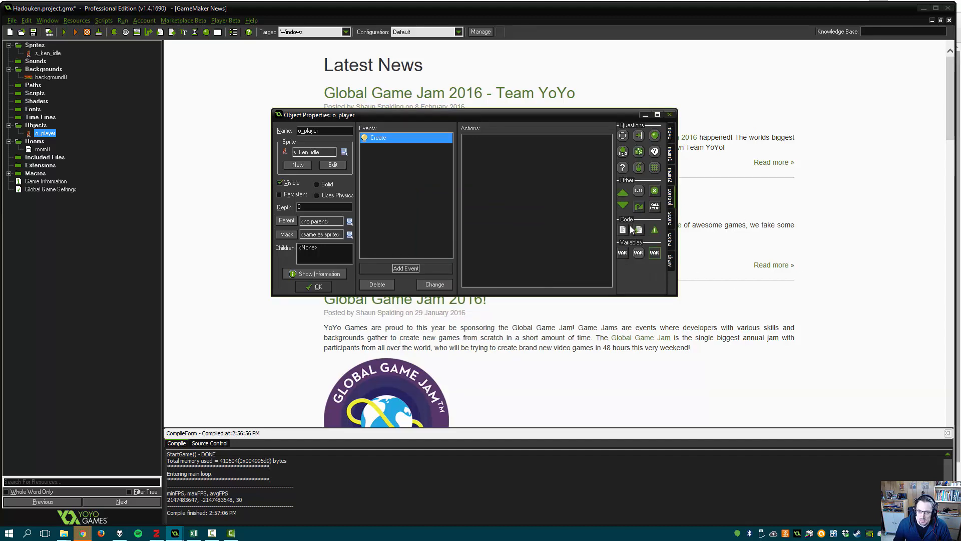
drag(506, 202, 510, 202)
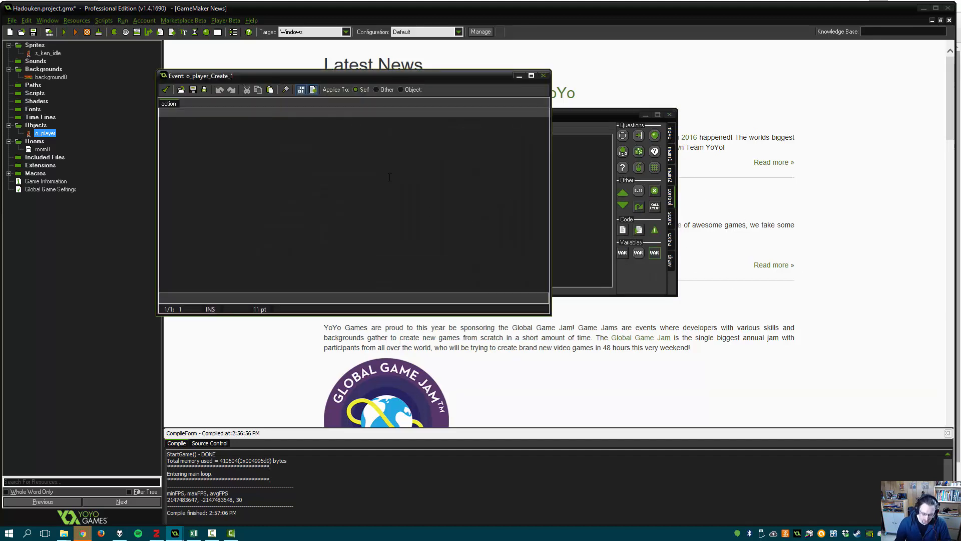
- Write the comments "/// Set and declare common variables" and, after a blank line, "// Set animation speeds" in the Create code
text(/// Set an)
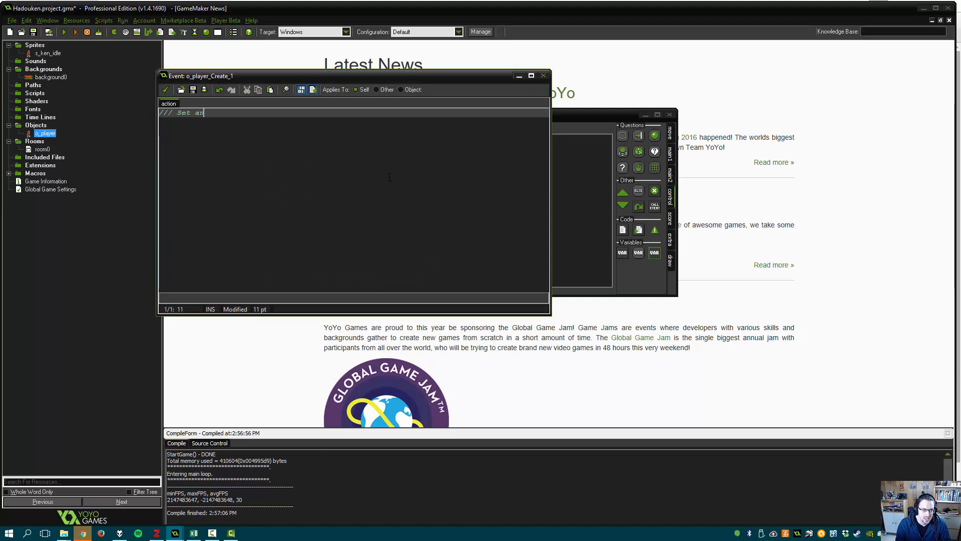
text(d declare common v)
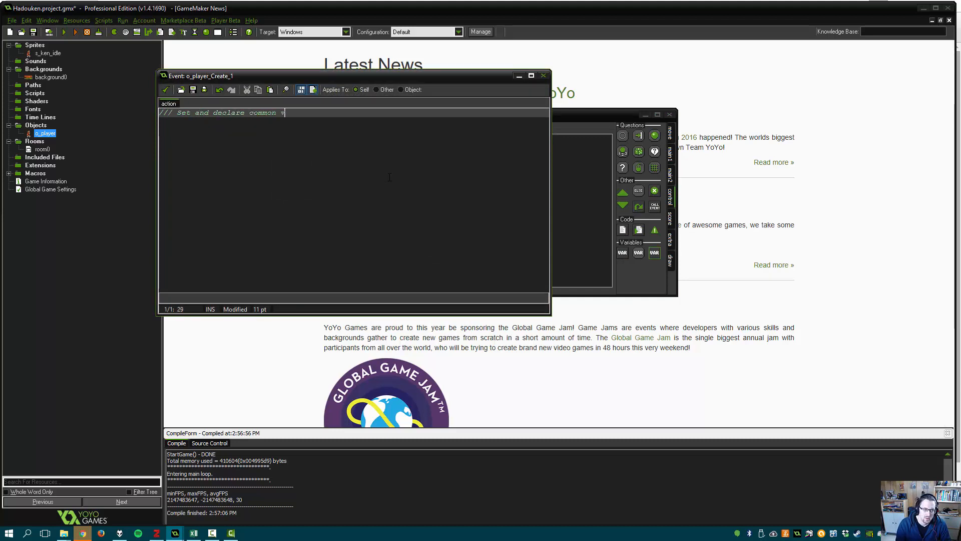
text(ariables)
key(Return)
key(Return)
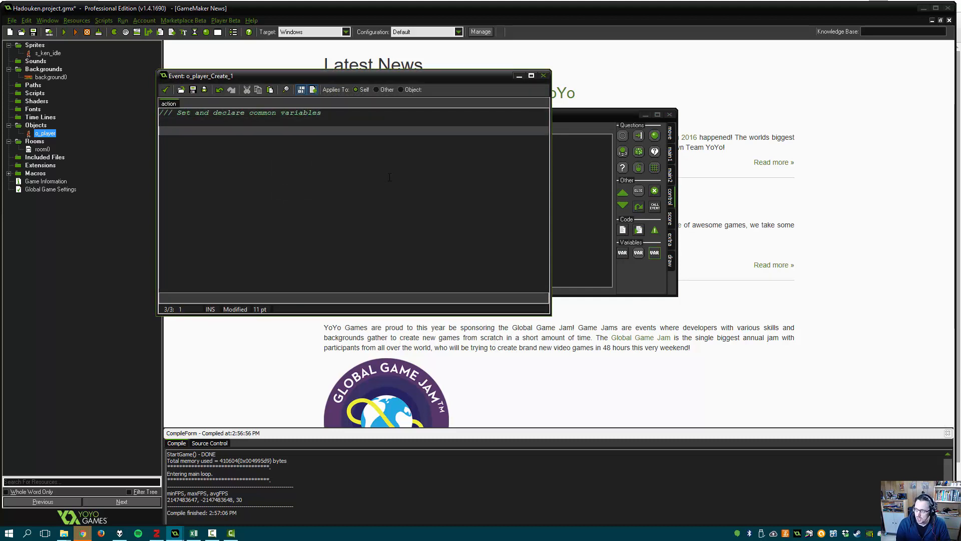
text(// Set )
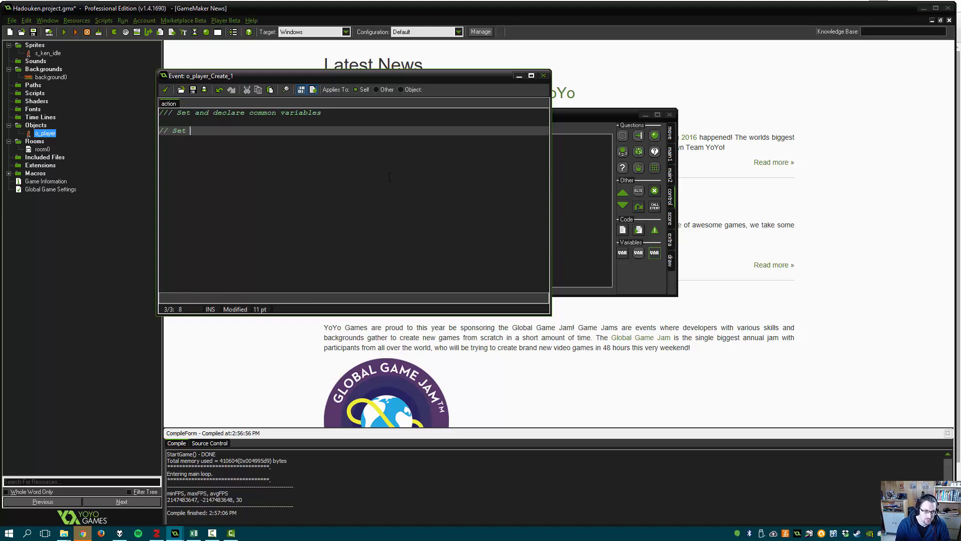
text(animatio)
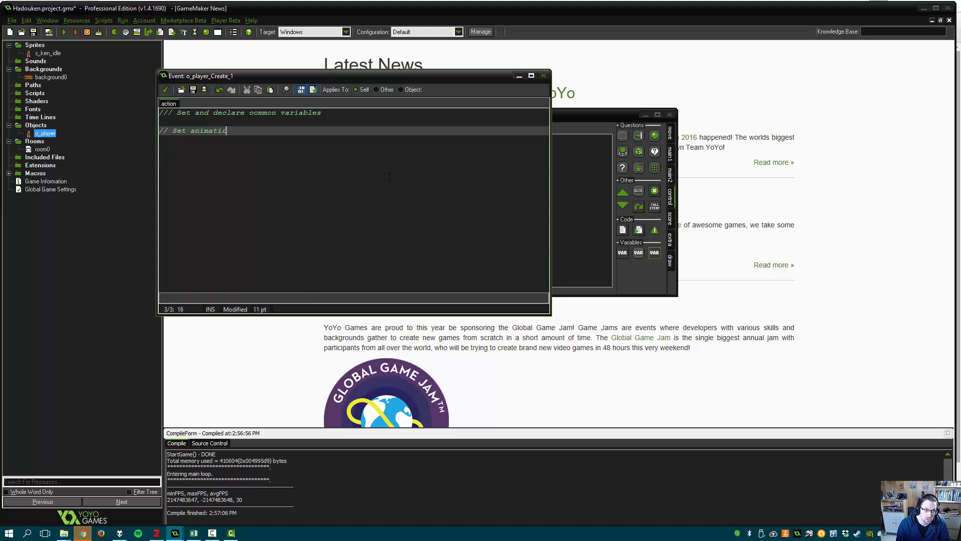
text(n speeds)
key(Return)
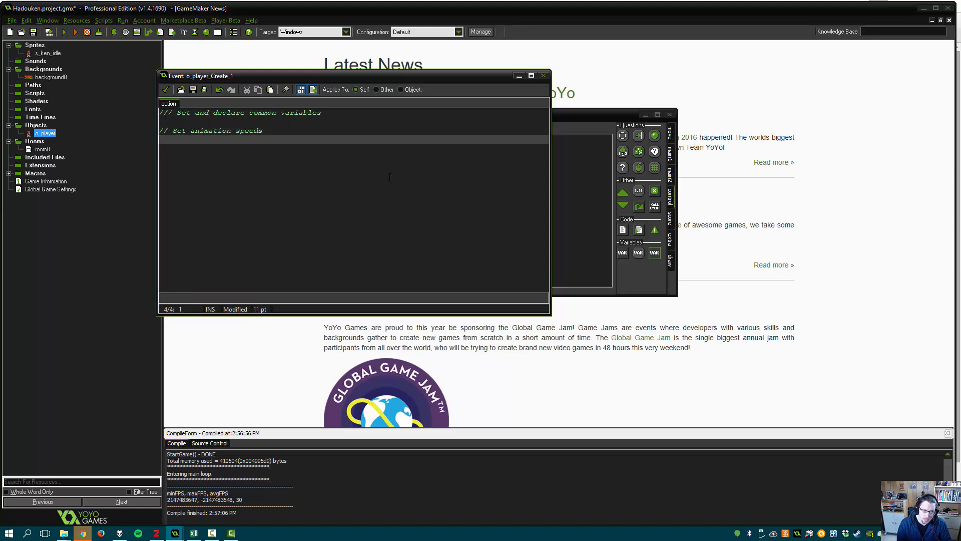
- Add the line "image_speed = 0.25;" under the animation speeds comment
text(image_)
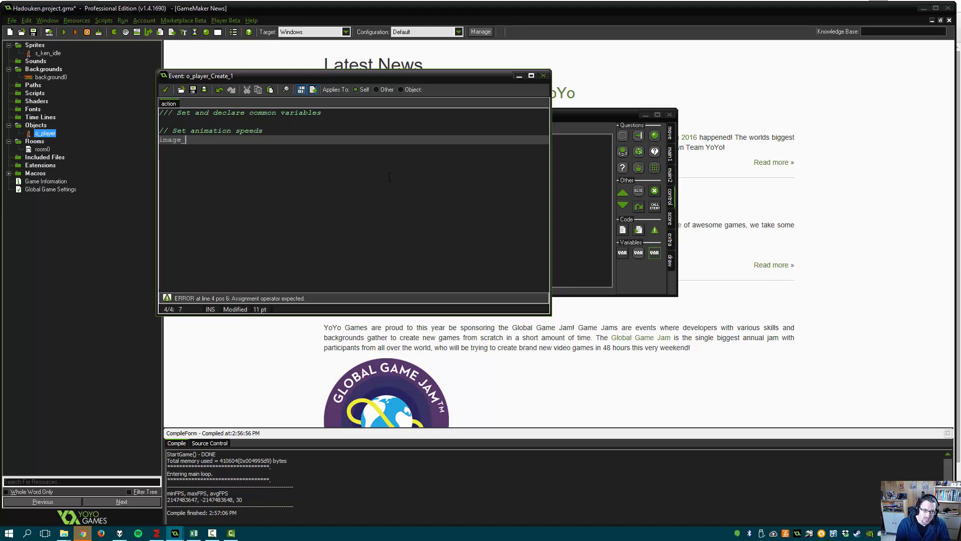
text(speed = )
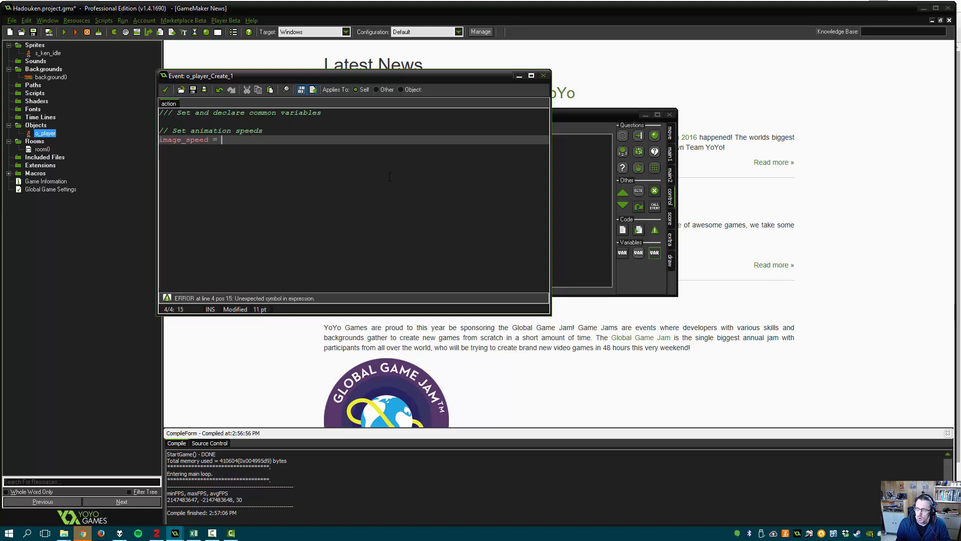
text(0.25;)
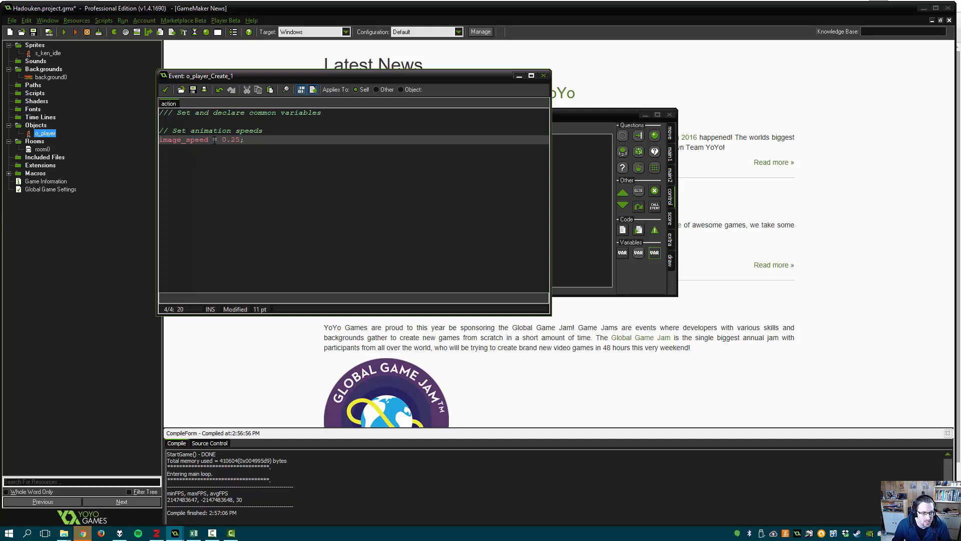
drag(221, 140, 241, 141)
click(246, 141)
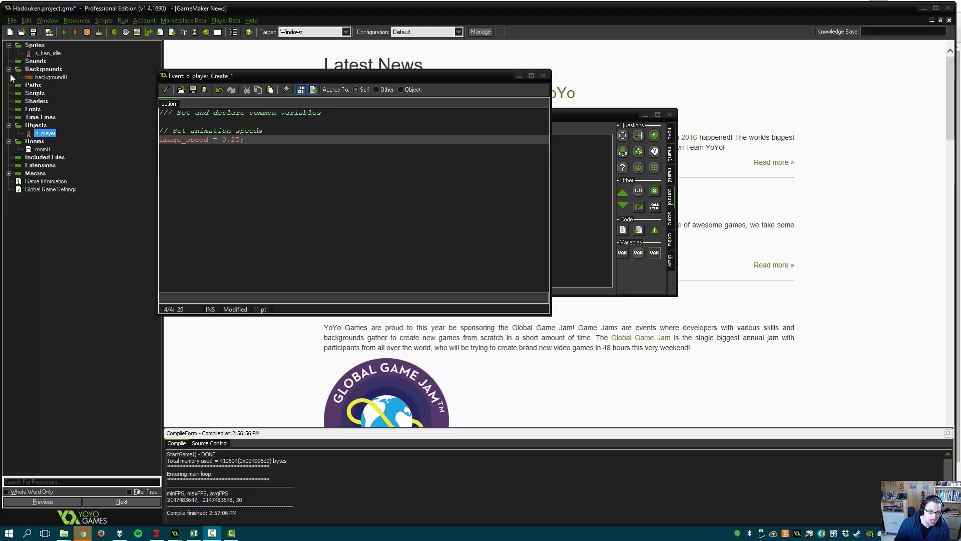
- Examine the animation frames of the s_ken_idle sprite in the sprite editor, and close the sprite without changing it
double_click(49, 53)
click(304, 212)
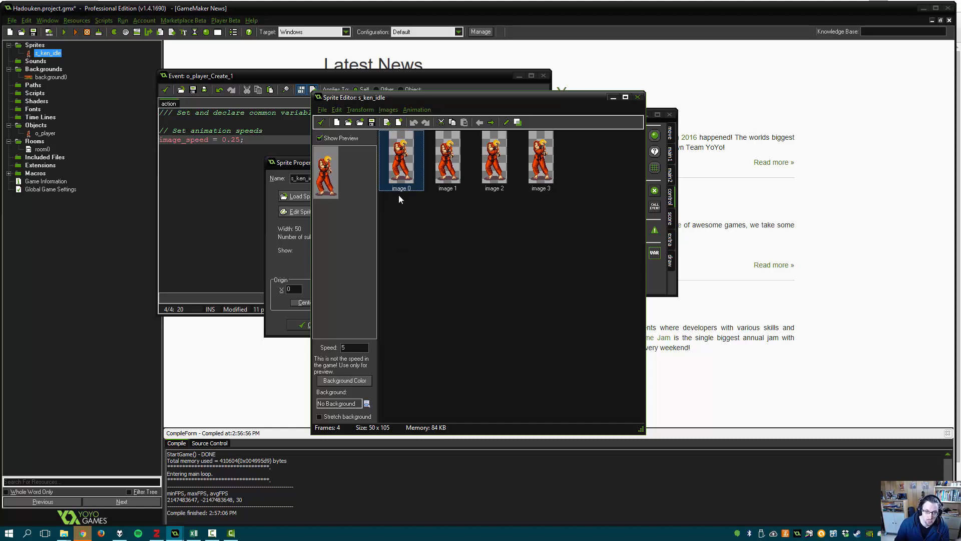
click(416, 215)
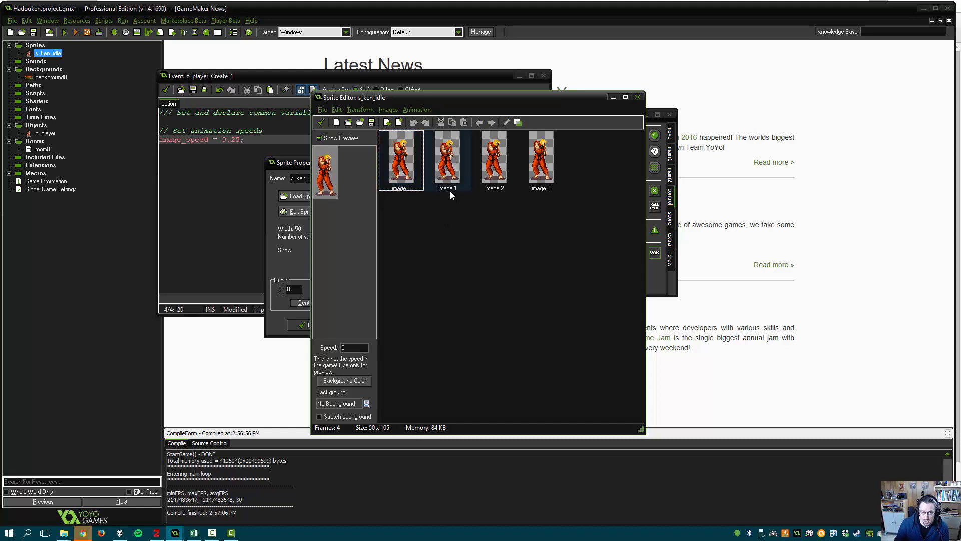
click(450, 169)
click(492, 171)
click(463, 171)
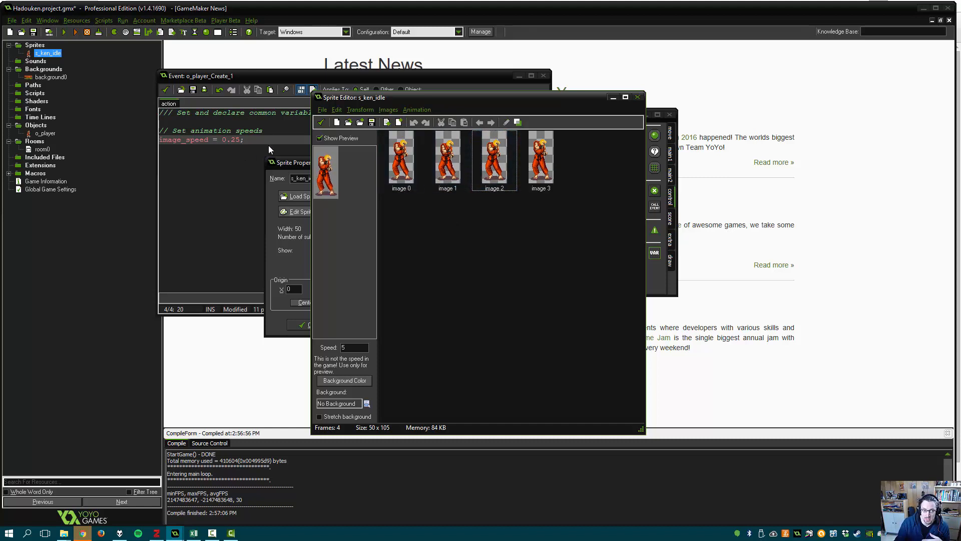
click(321, 122)
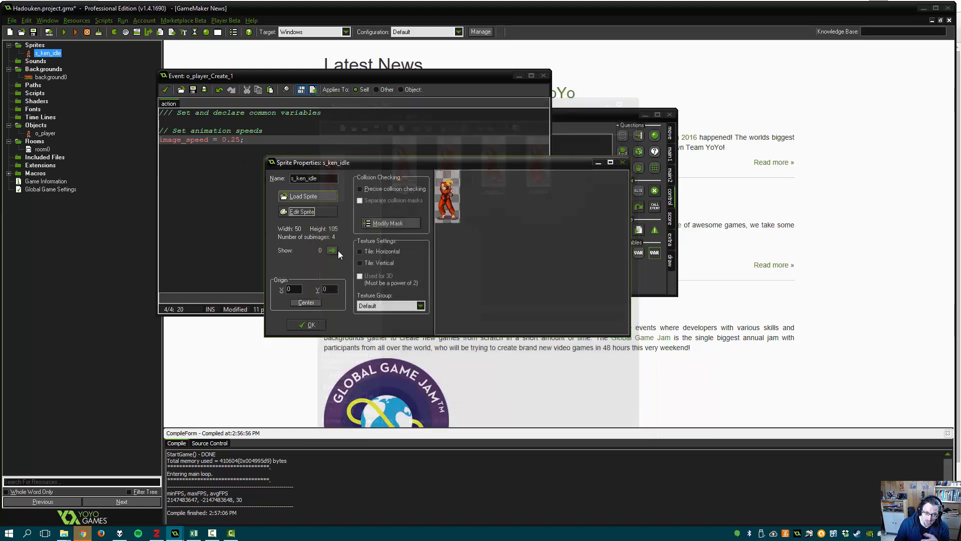
click(315, 325)
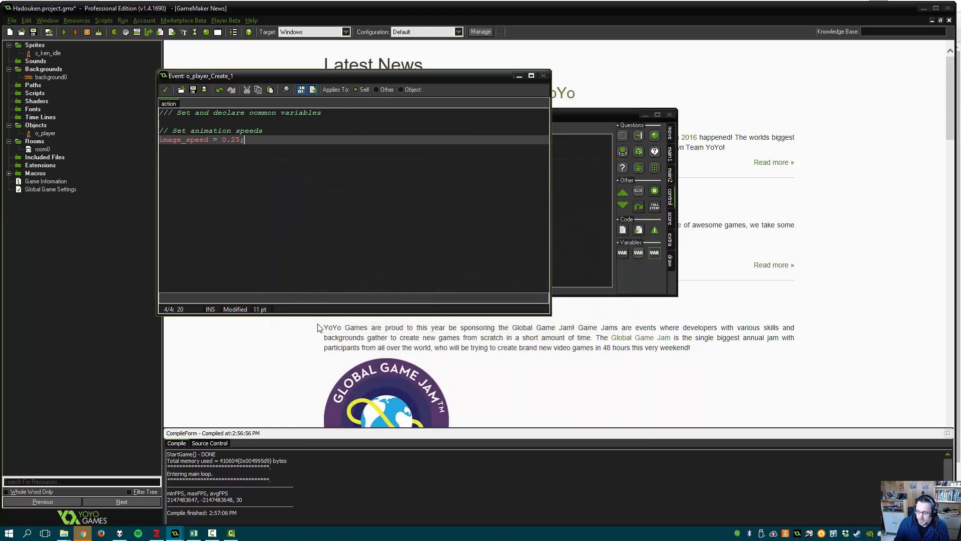
- Save the Create code and the o_player object, run the game to check Ken's idle animation, and close the game window
click(166, 94)
click(320, 282)
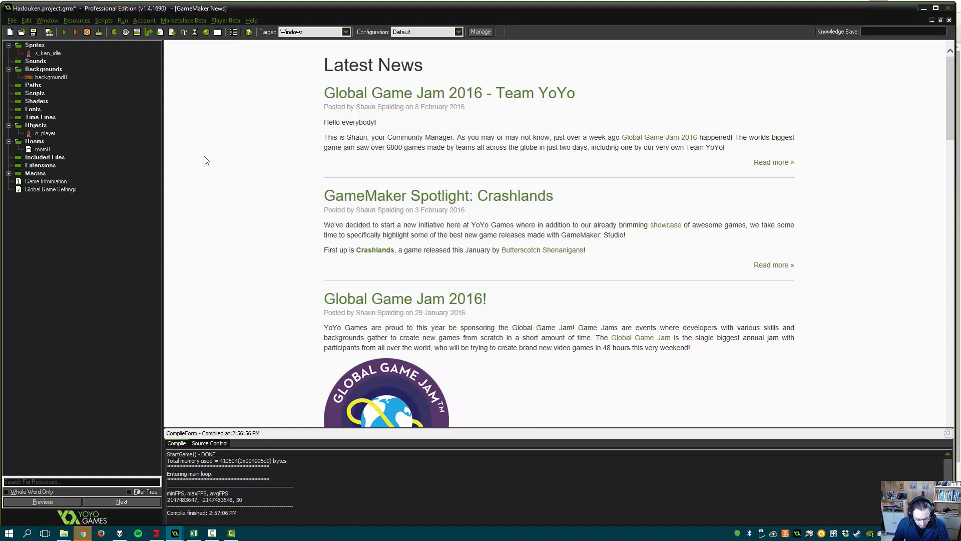
key(F5)
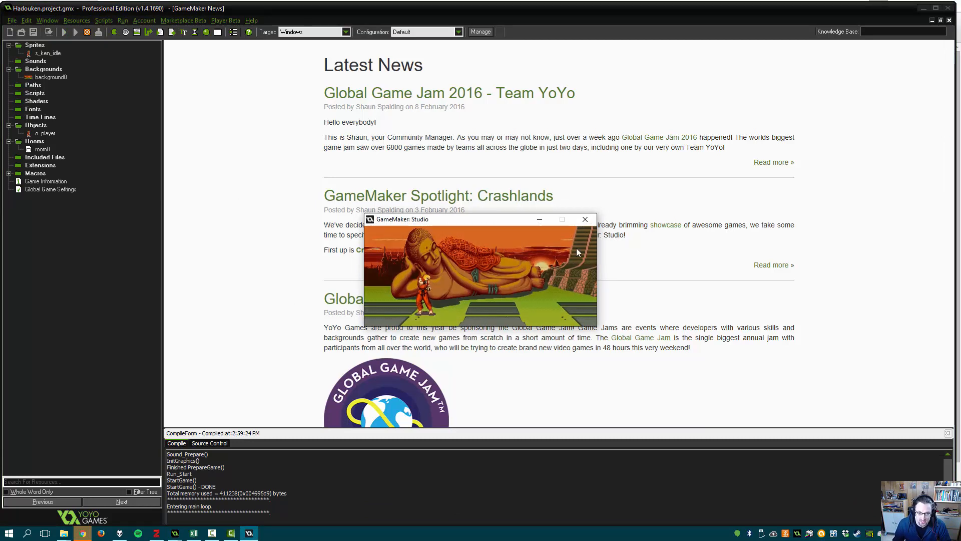
click(585, 220)
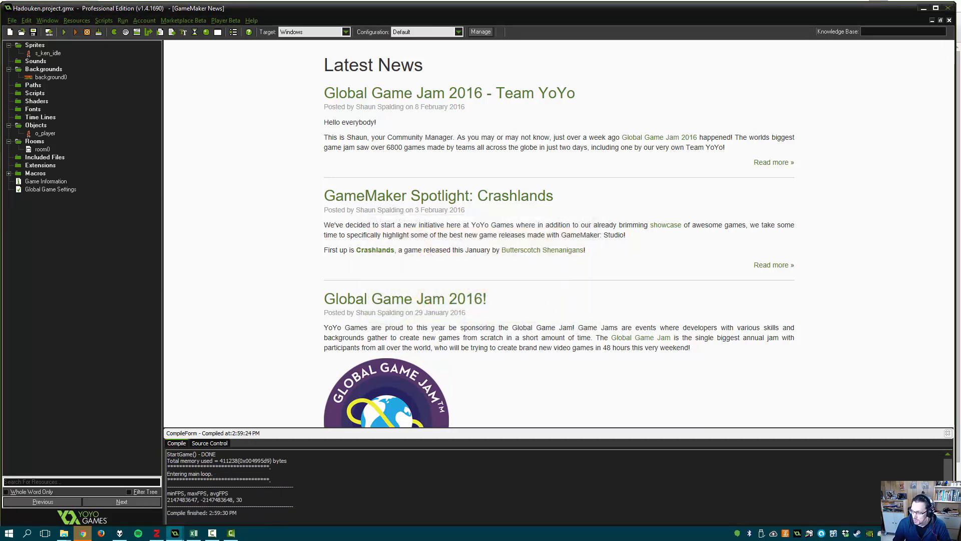